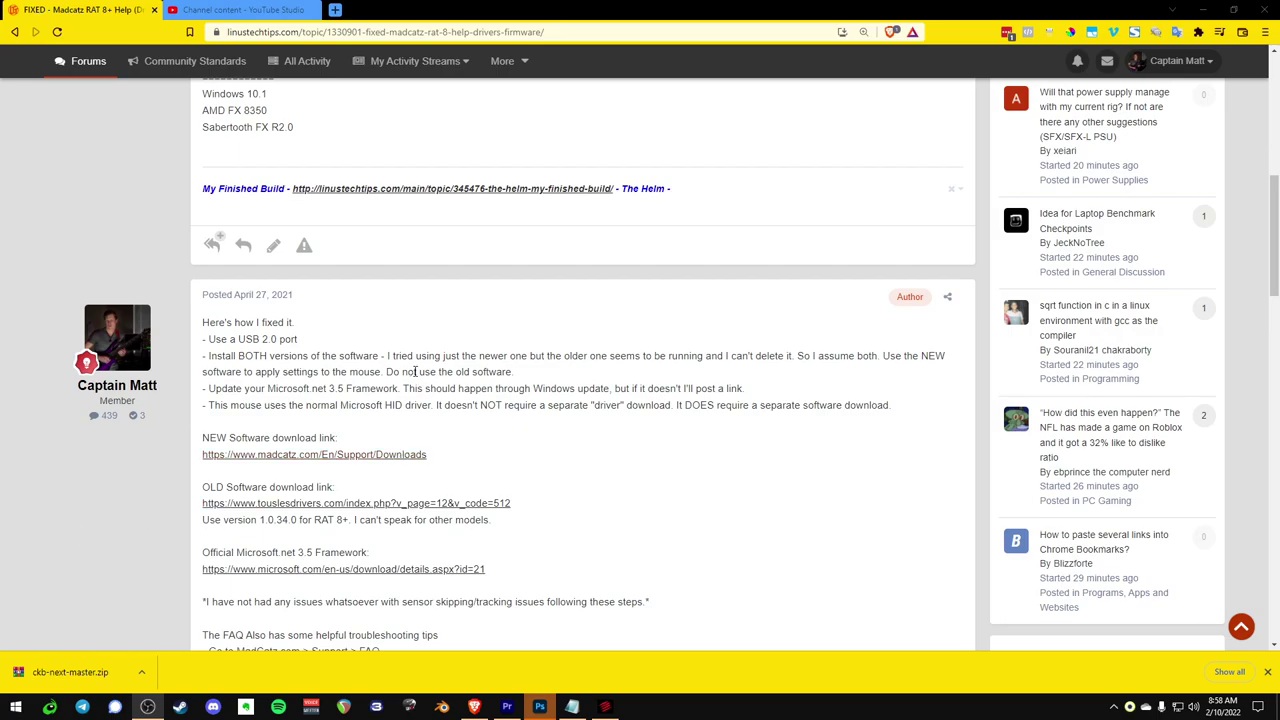
Dismiss the downloads bar and look over the Madcatz RAT 8+ guide thread down to the fix post
click(1267, 671)
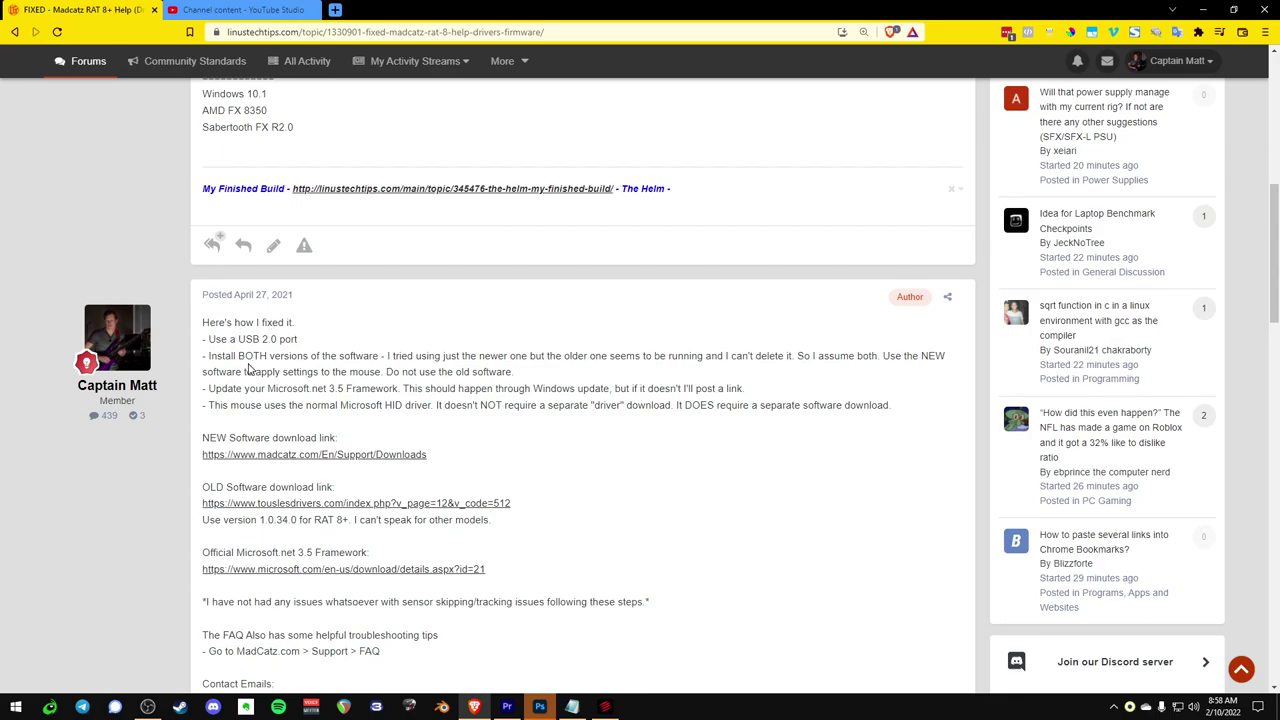
scroll(292, 340, down, 2)
scroll(290, 338, up, 8)
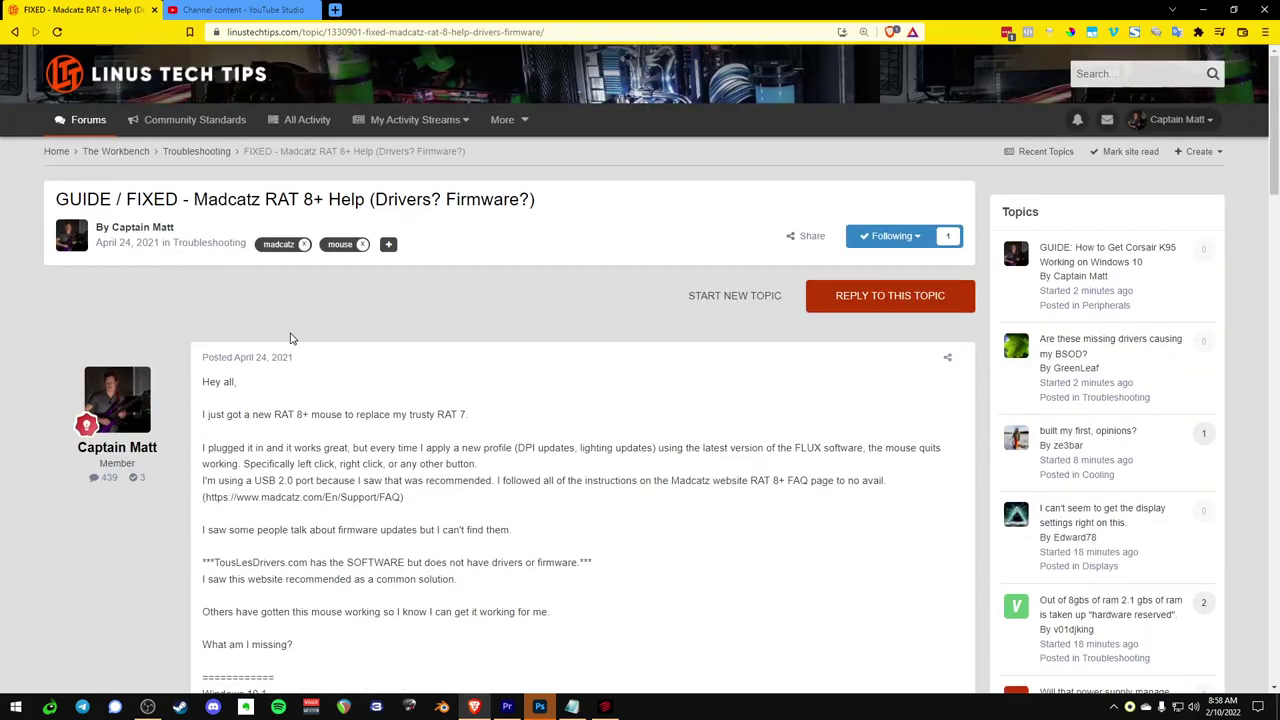
scroll(288, 342, down, 3)
scroll(288, 342, down, 3)
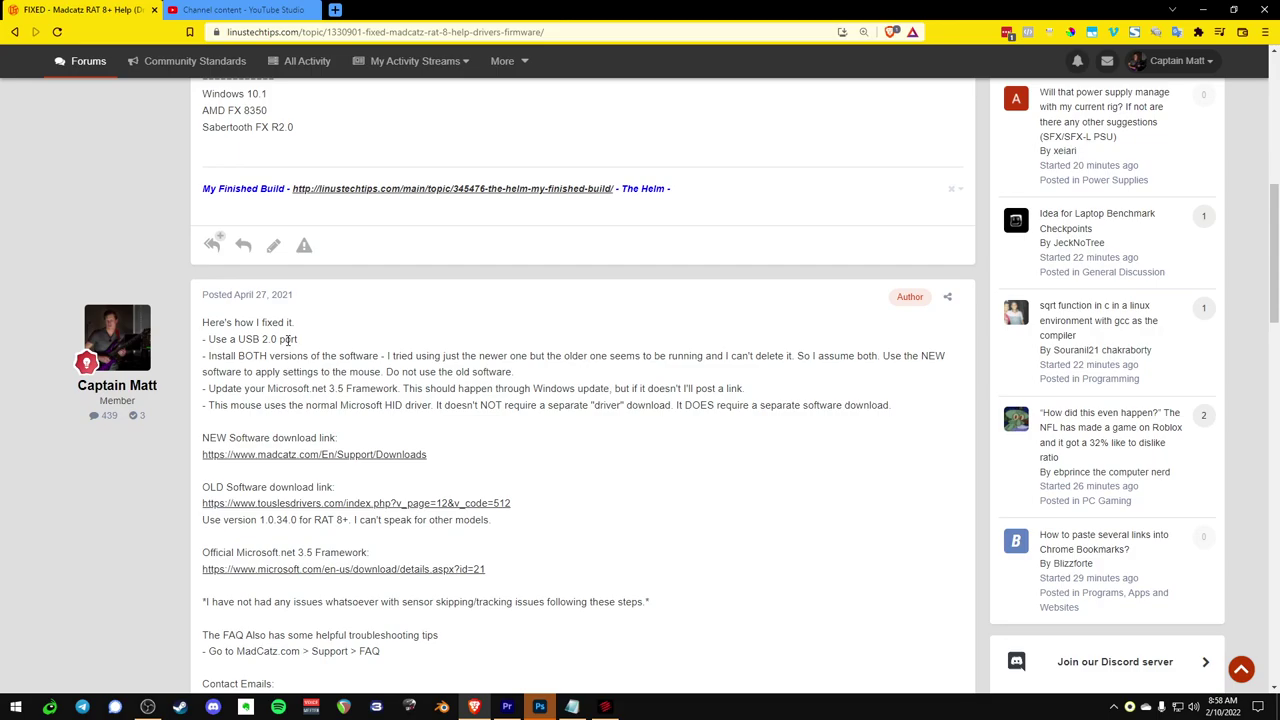
scroll(288, 340, down, 1)
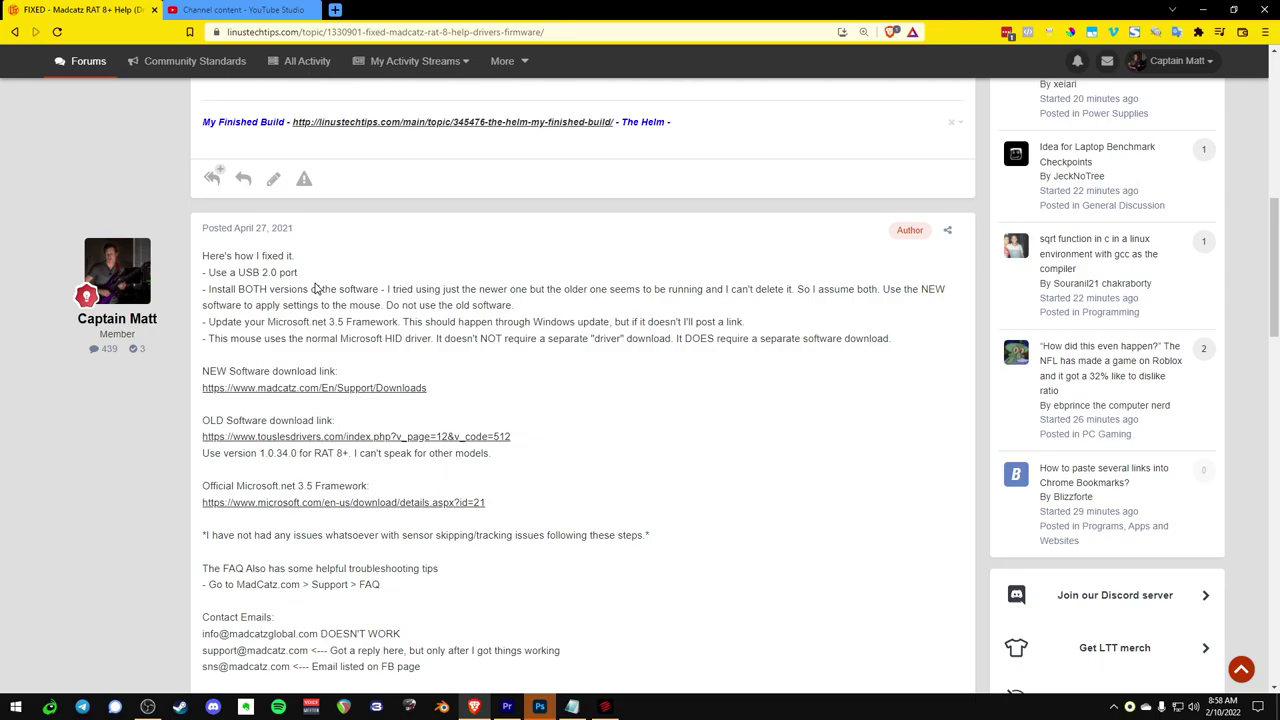
Read the original RAT 8+ problem post and skim the fix and review that follow it
key(Home)
triple_click(266, 414)
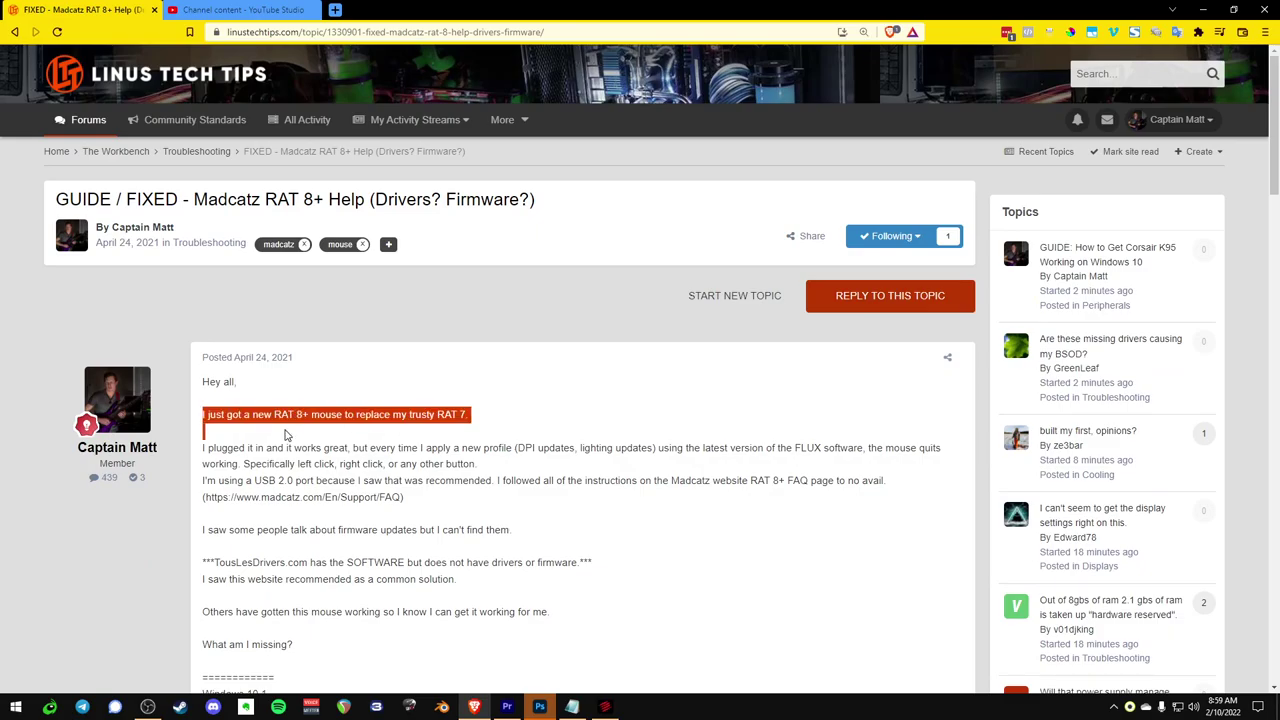
drag(285, 435, 430, 530)
click(445, 520)
scroll(485, 438, down, 5)
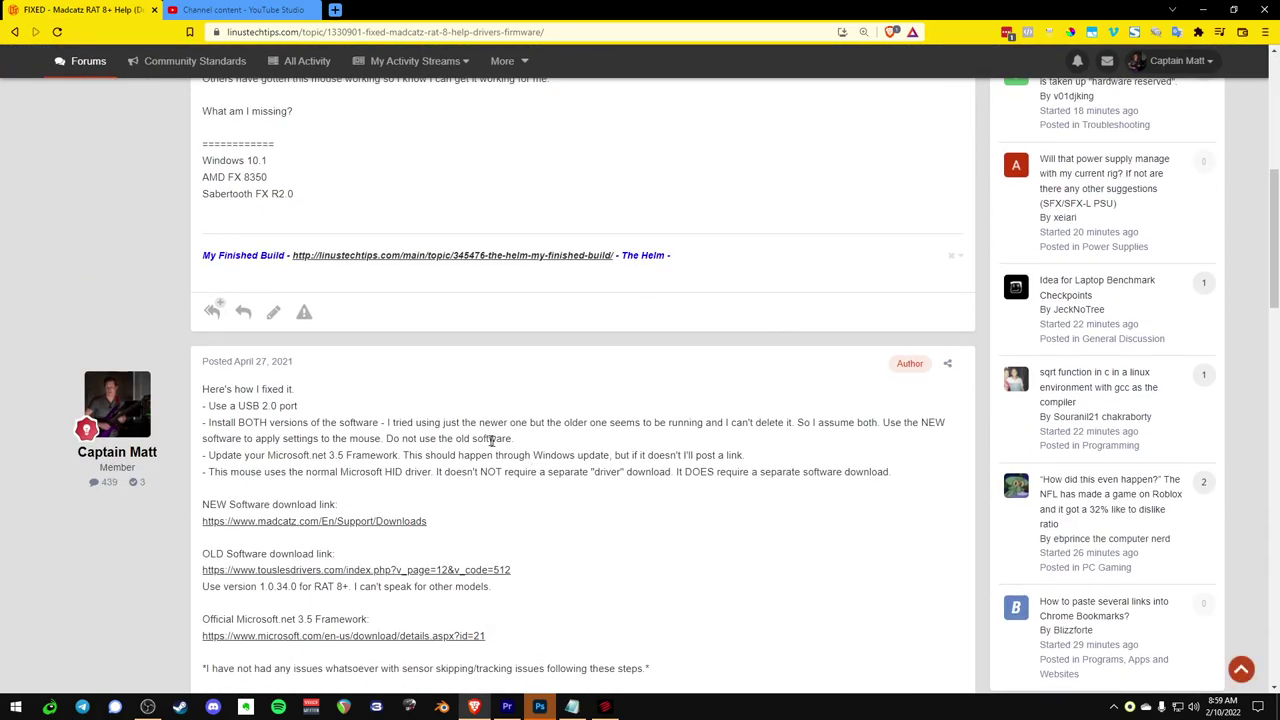
scroll(485, 438, down, 5)
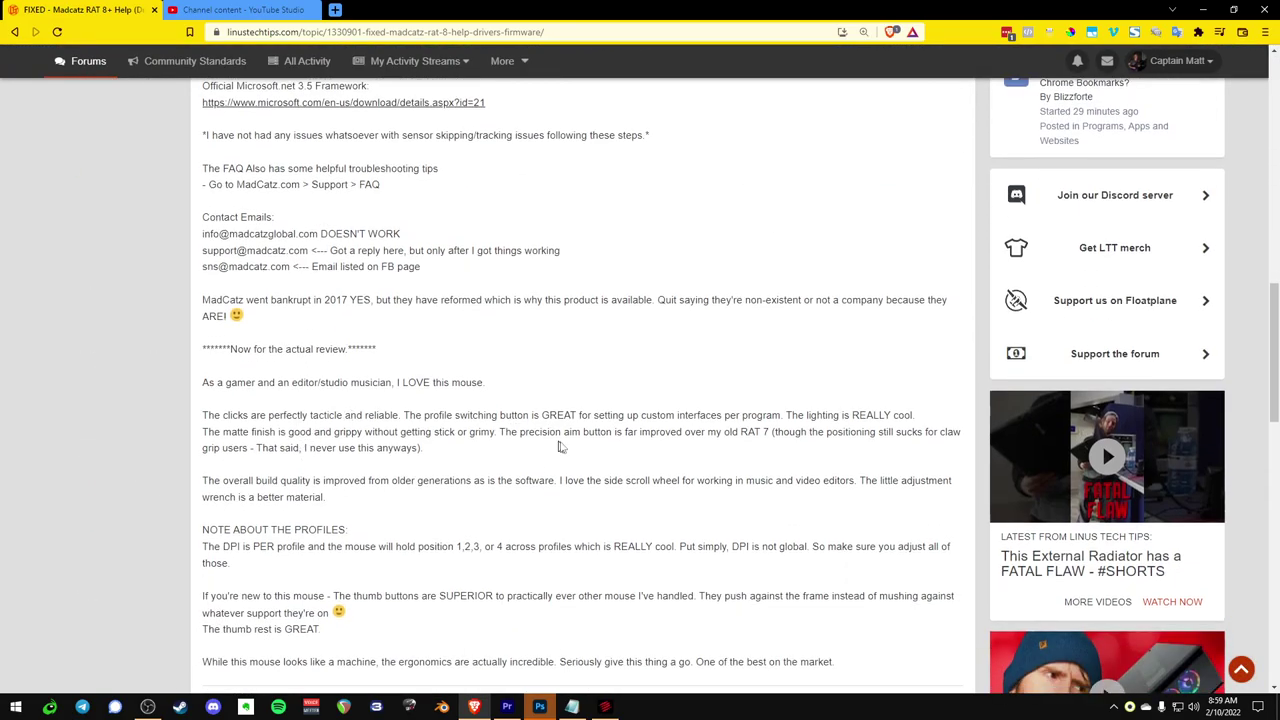
scroll(440, 445, up, 3)
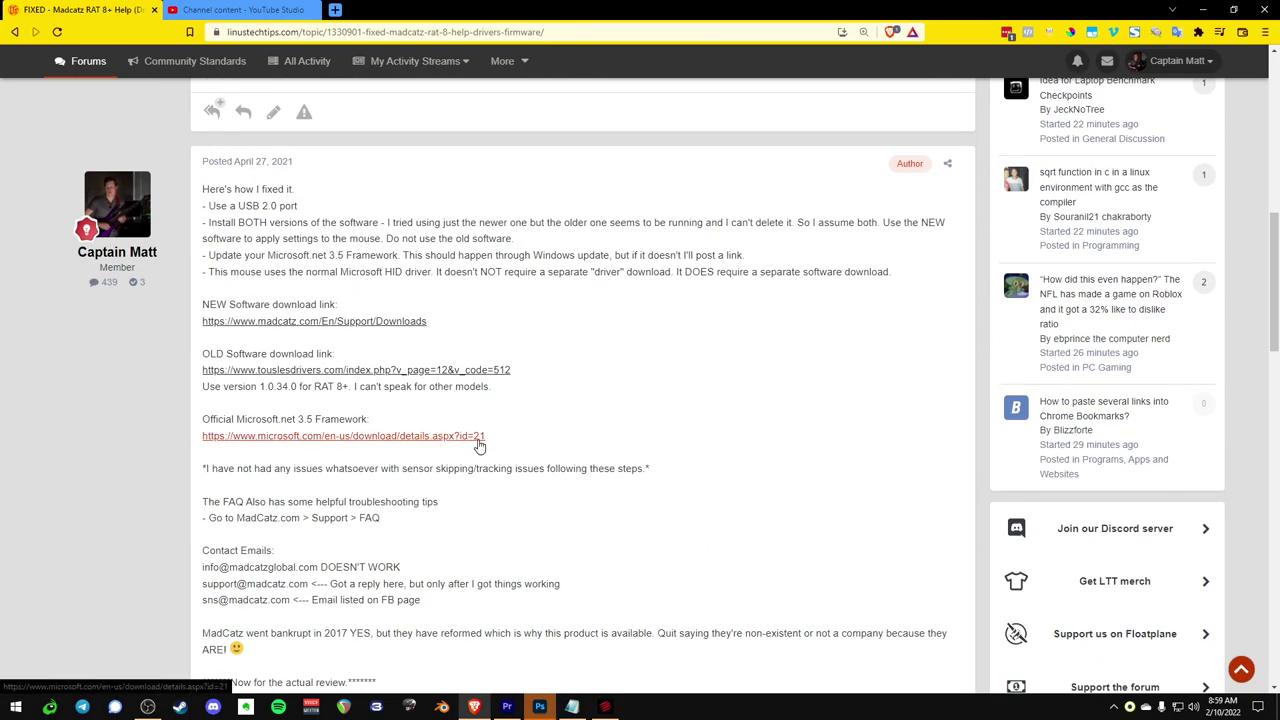
Review the fix post's USB 2.0 port advice and briefly view the Mad Catz R.A.T. 8+ software
drag(204, 189, 298, 203)
click(204, 206)
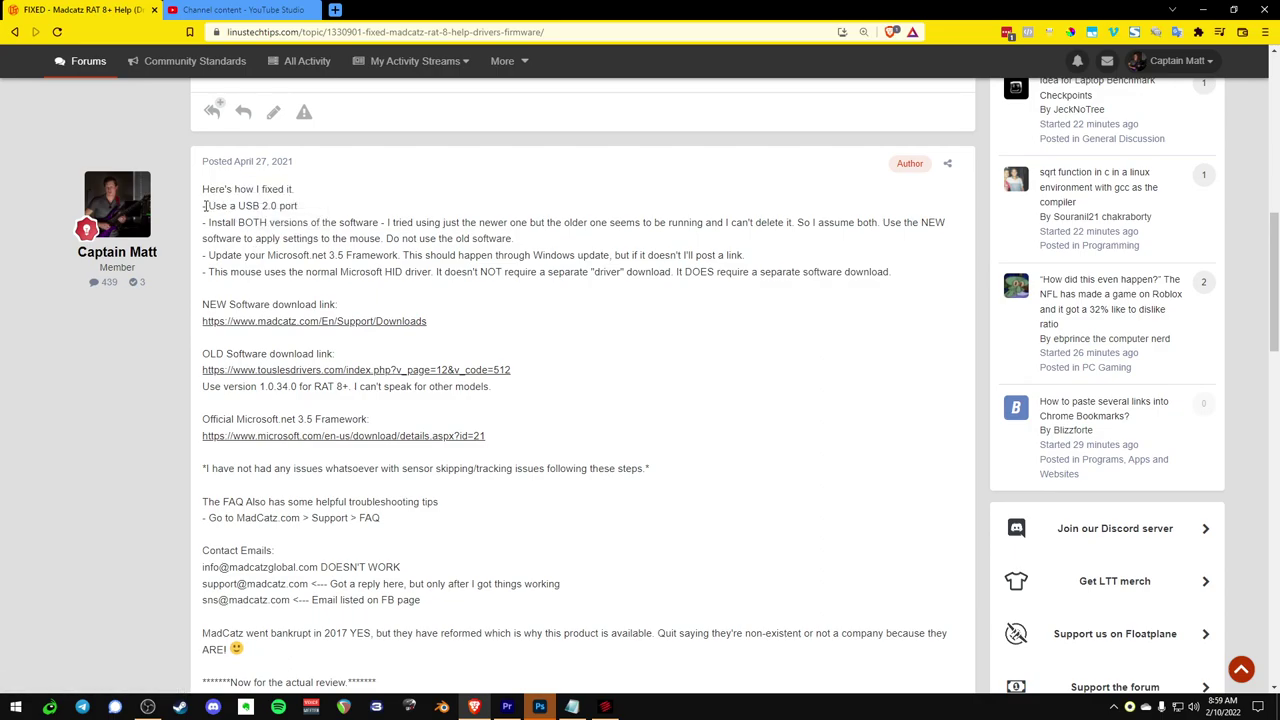
click(605, 707)
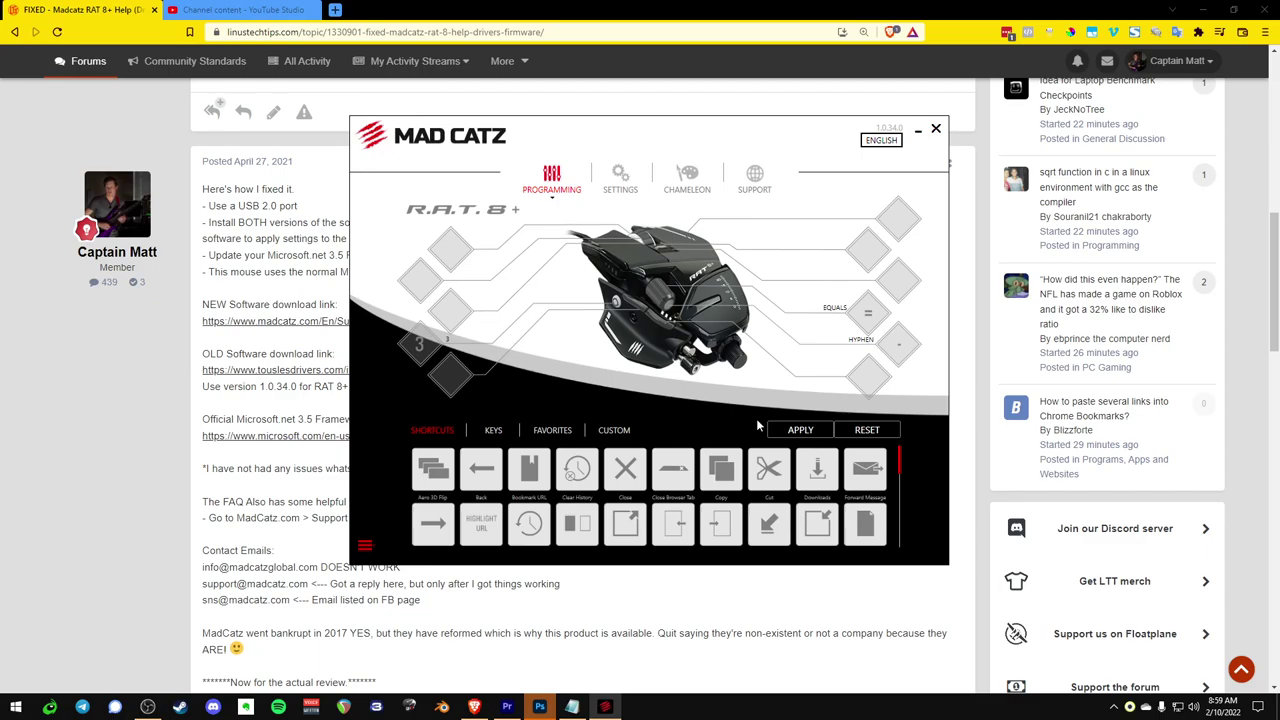
click(292, 238)
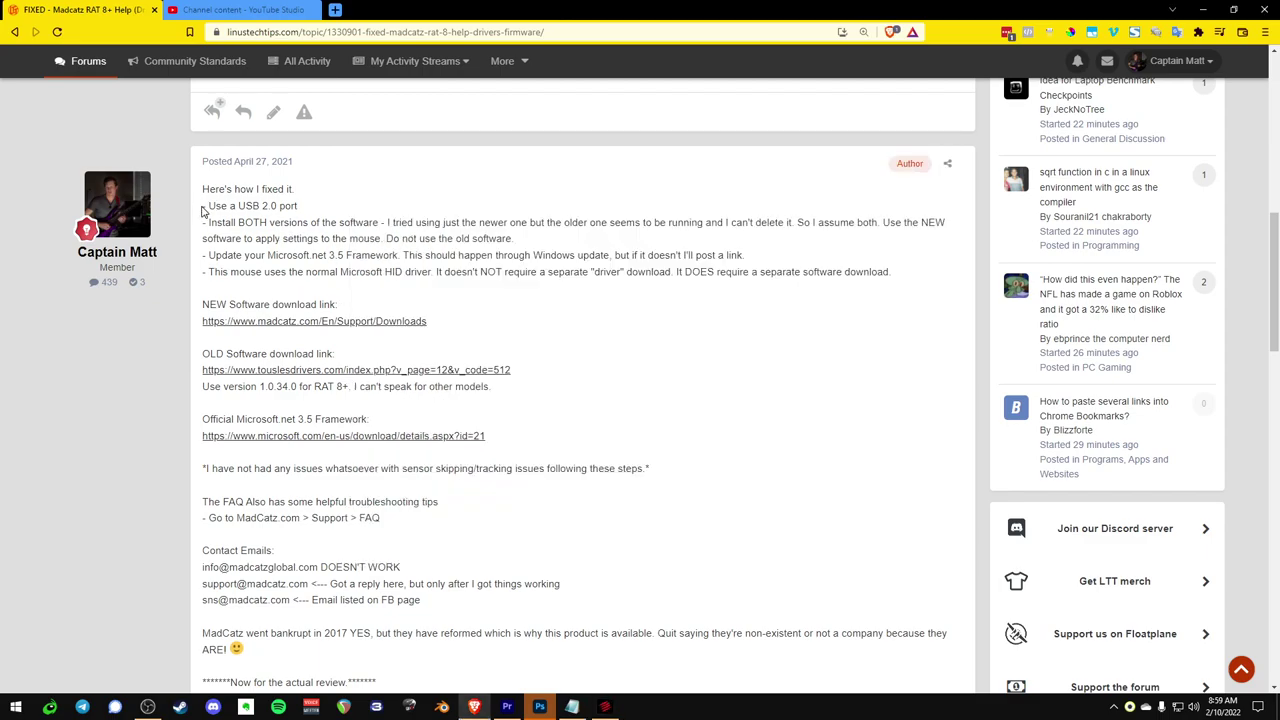
drag(202, 187, 298, 210)
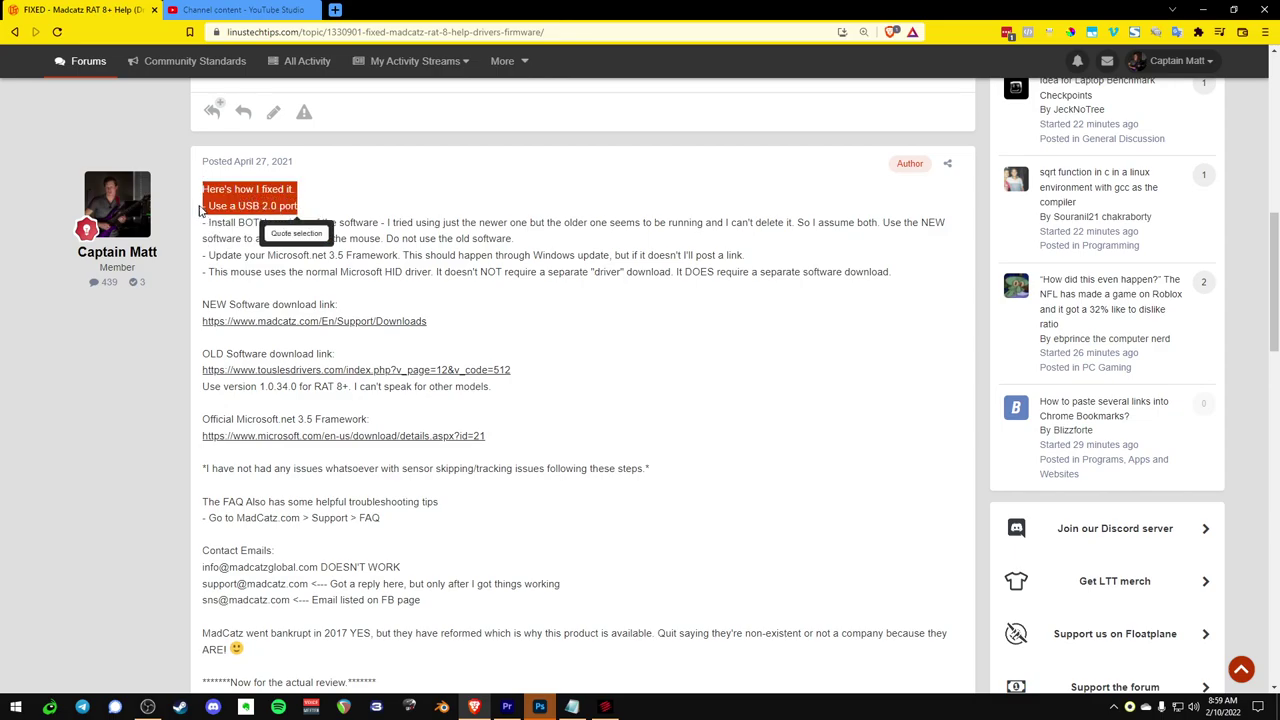
drag(200, 210, 203, 206)
click(234, 203)
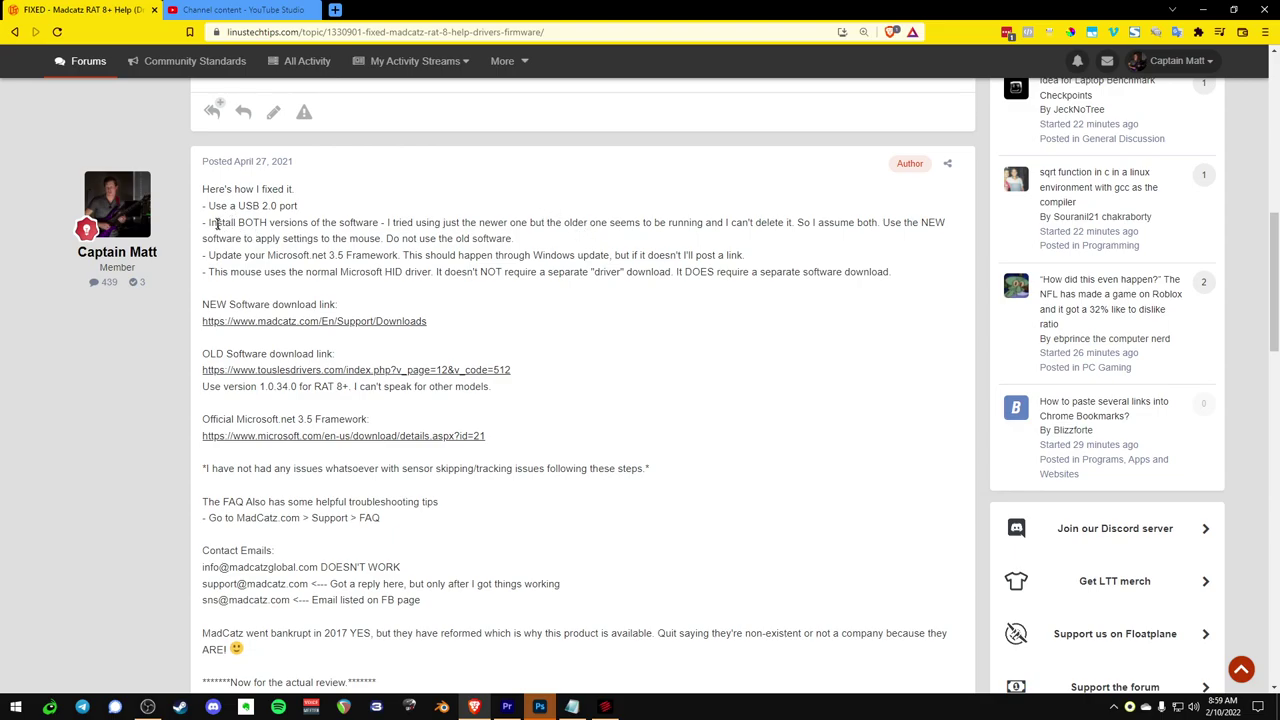
Review the fix post's advice on installing both software versions, updating Microsoft.net 3.5 Framework, and the old software download
drag(205, 223, 772, 238)
click(569, 228)
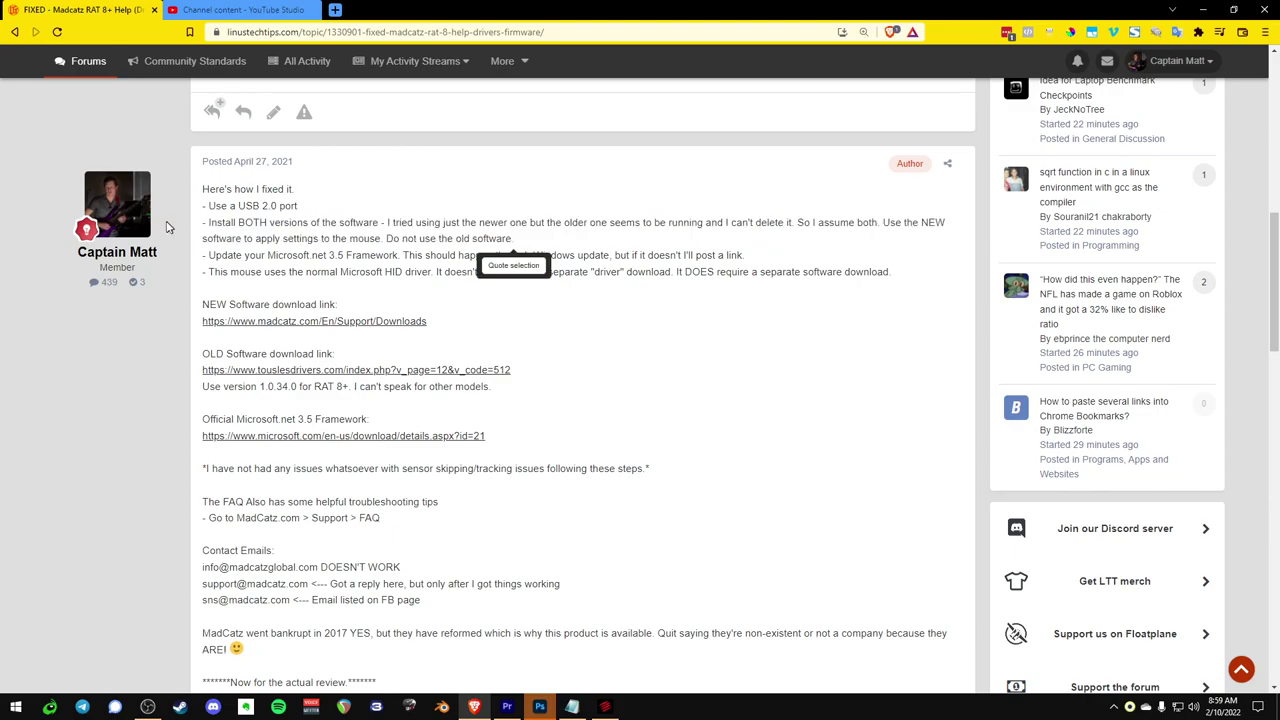
drag(291, 166, 378, 198)
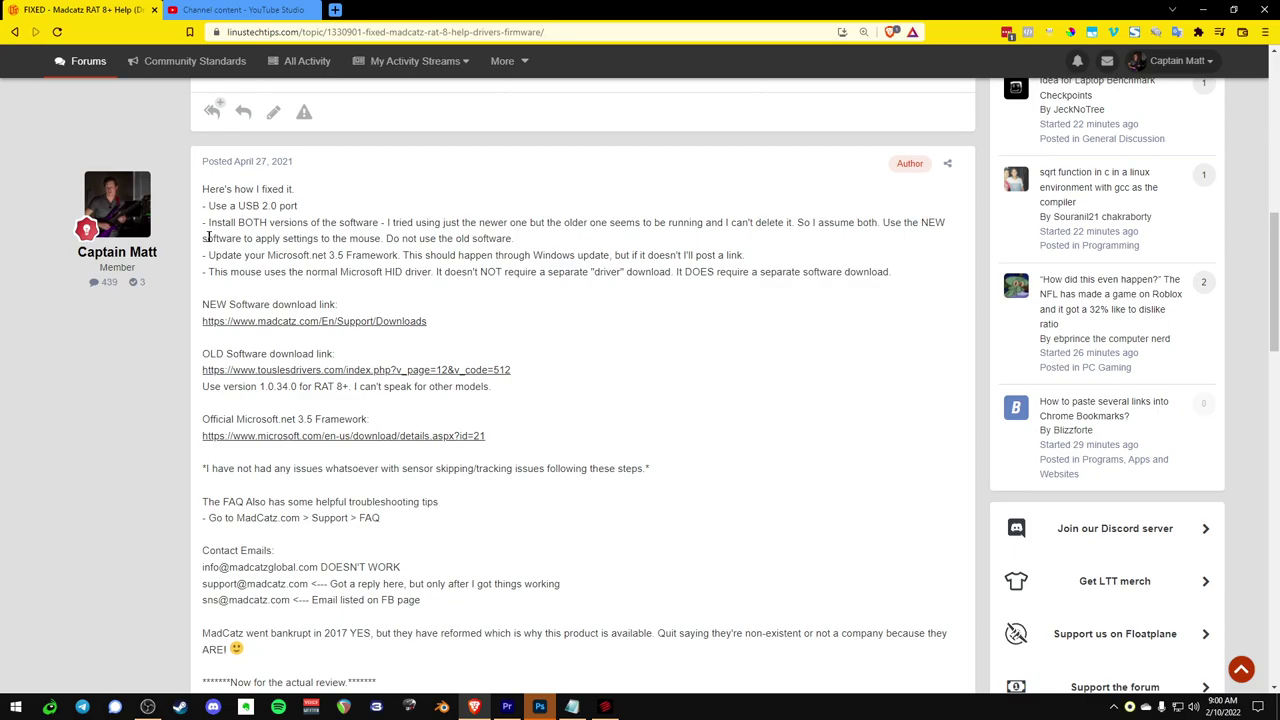
drag(206, 255, 748, 262)
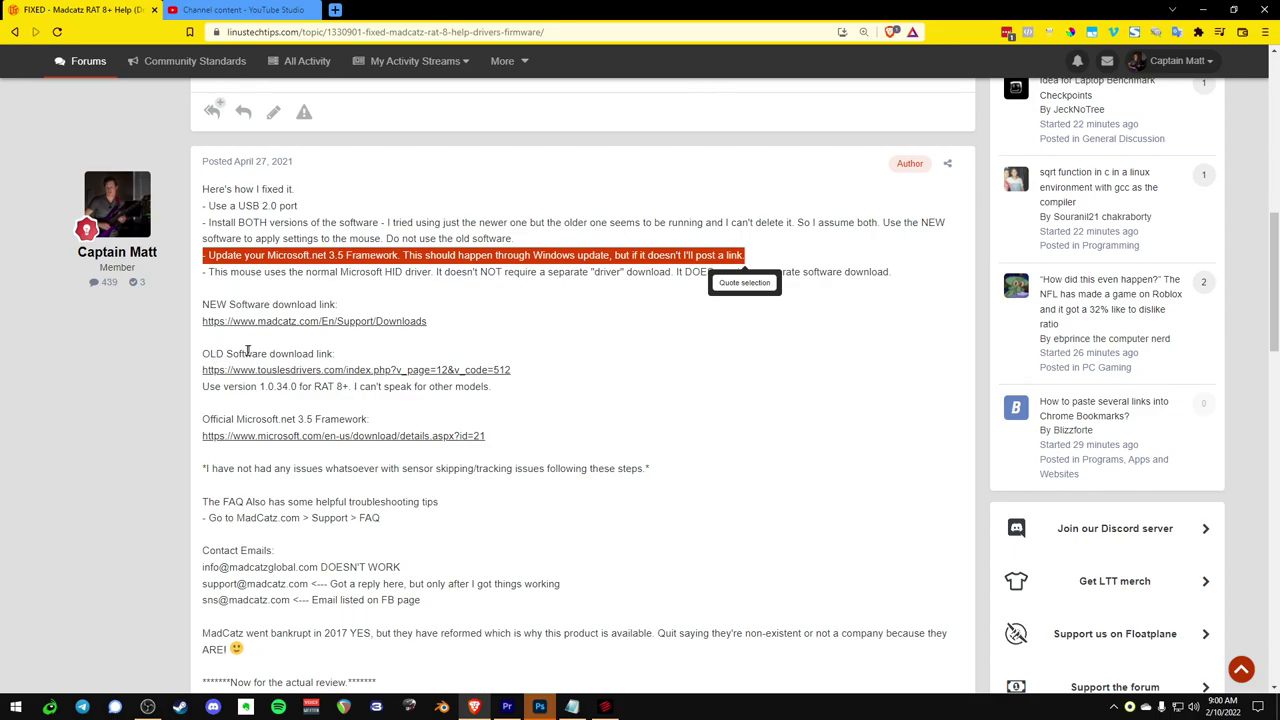
drag(204, 353, 487, 390)
Open the Mad Catz downloads page from the guide and show the software for R.A.T. 8+ in the MICE category
click(252, 413)
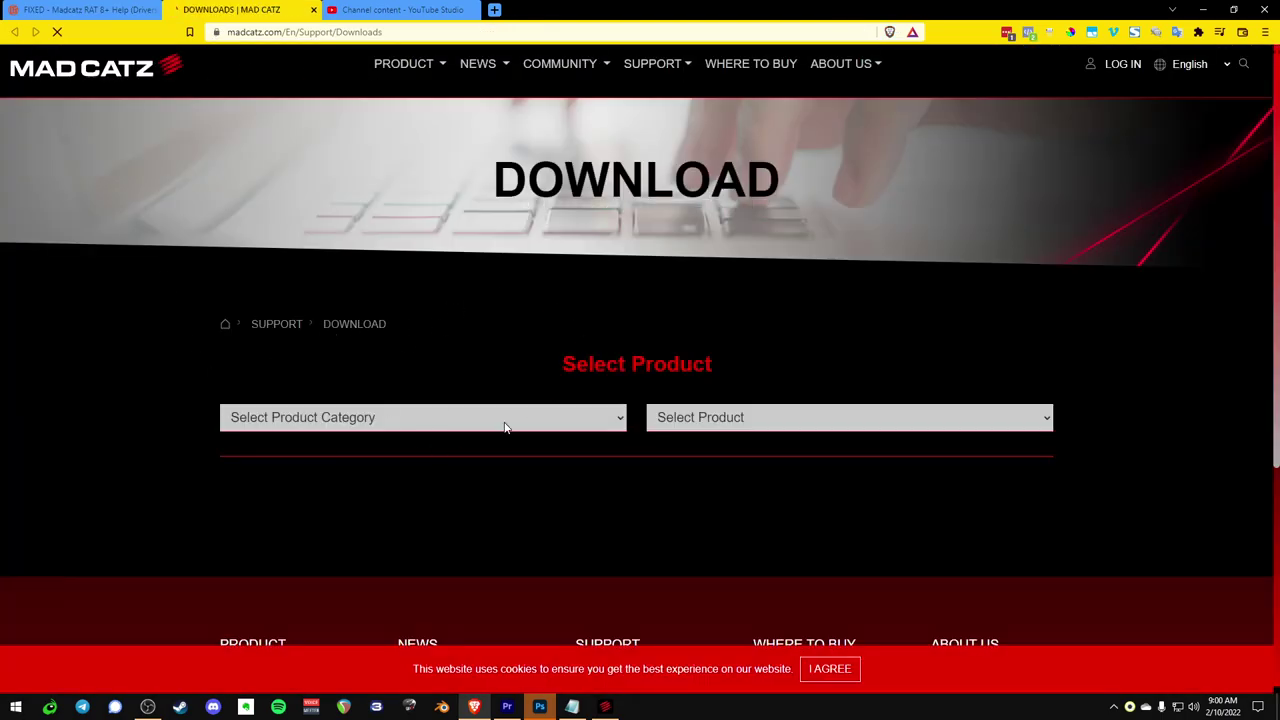
click(505, 418)
click(330, 454)
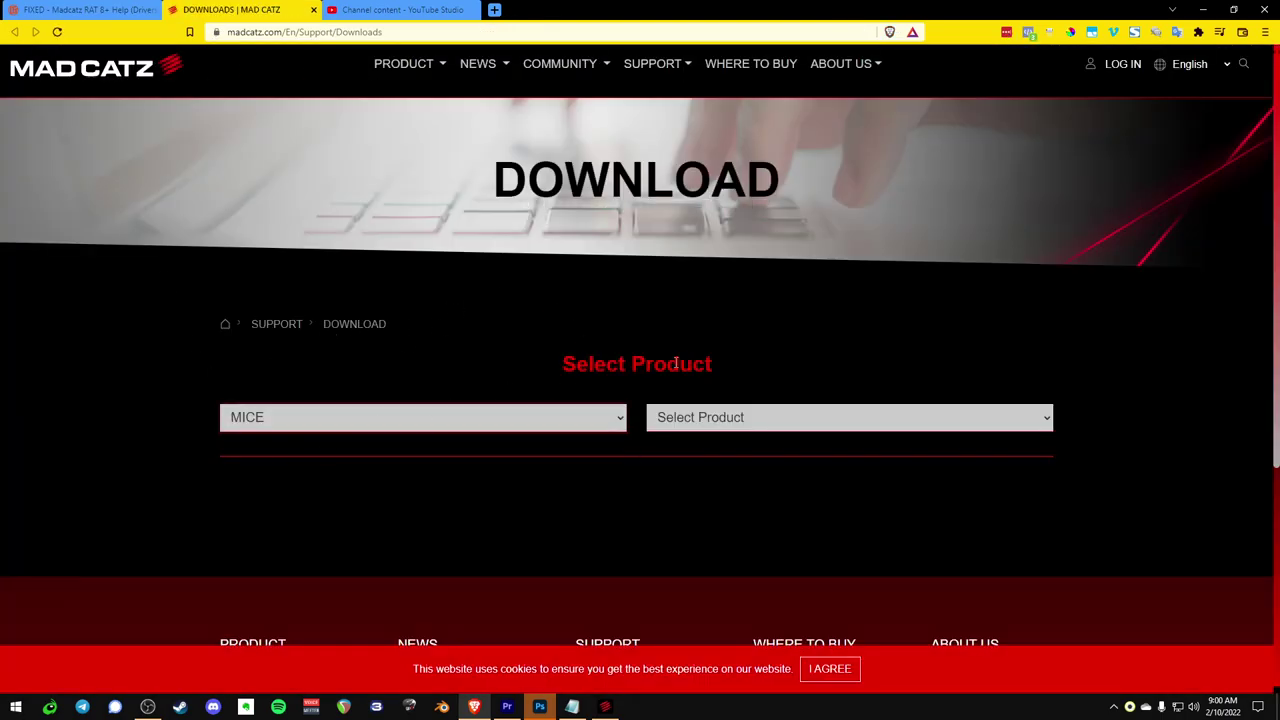
click(720, 420)
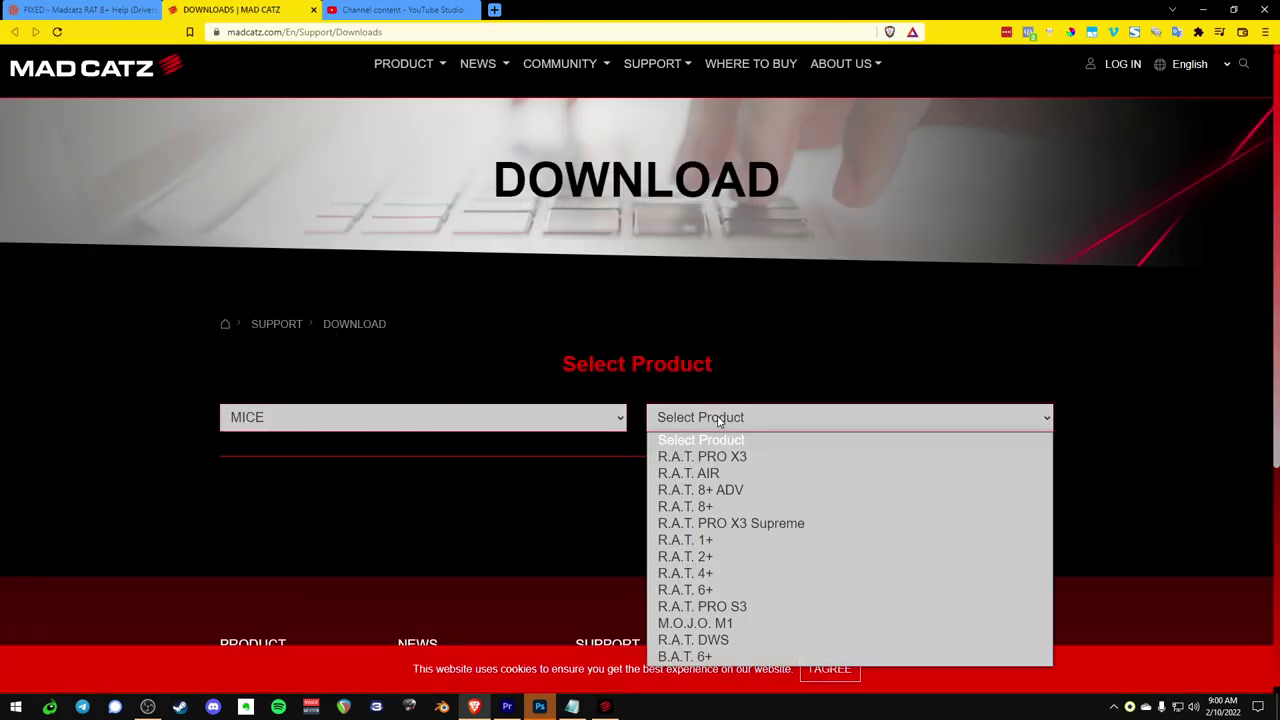
click(714, 507)
scroll(420, 430, down, 3)
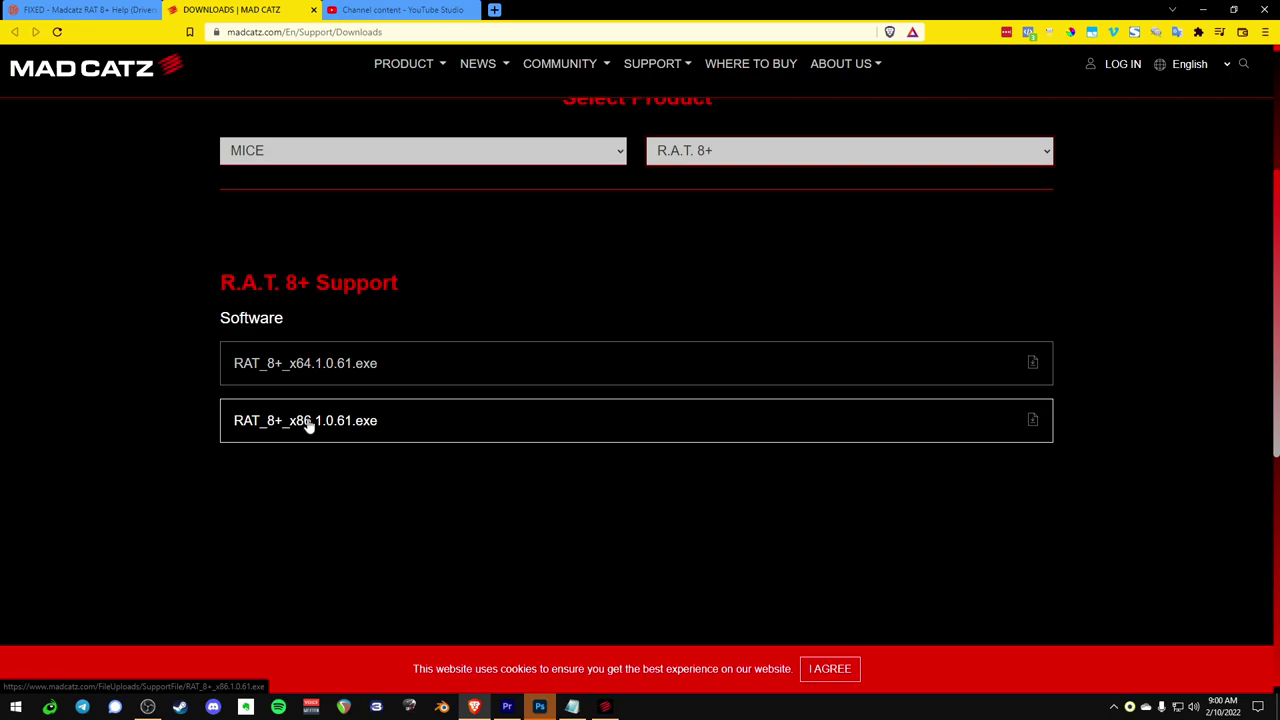
click(337, 378)
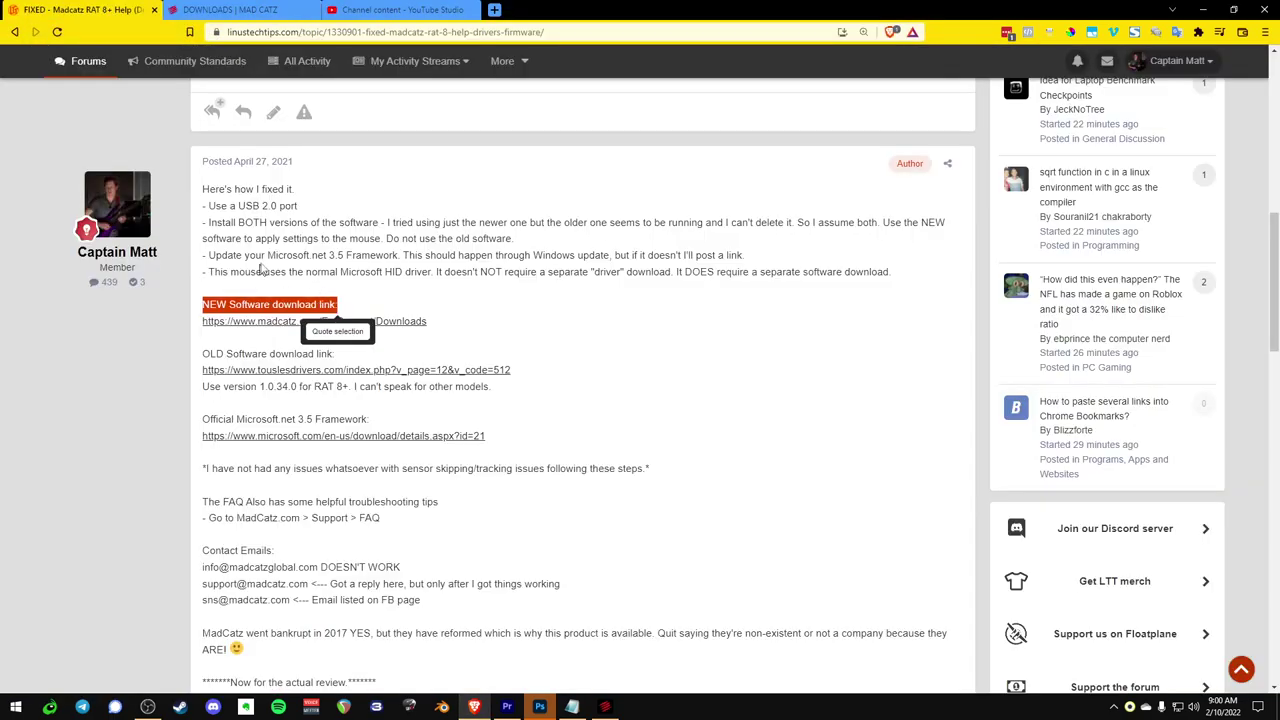
Return to the guide and review its old and new software links and the FAQ troubleshooting notes
drag(204, 353, 487, 385)
drag(216, 304, 313, 325)
click(535, 344)
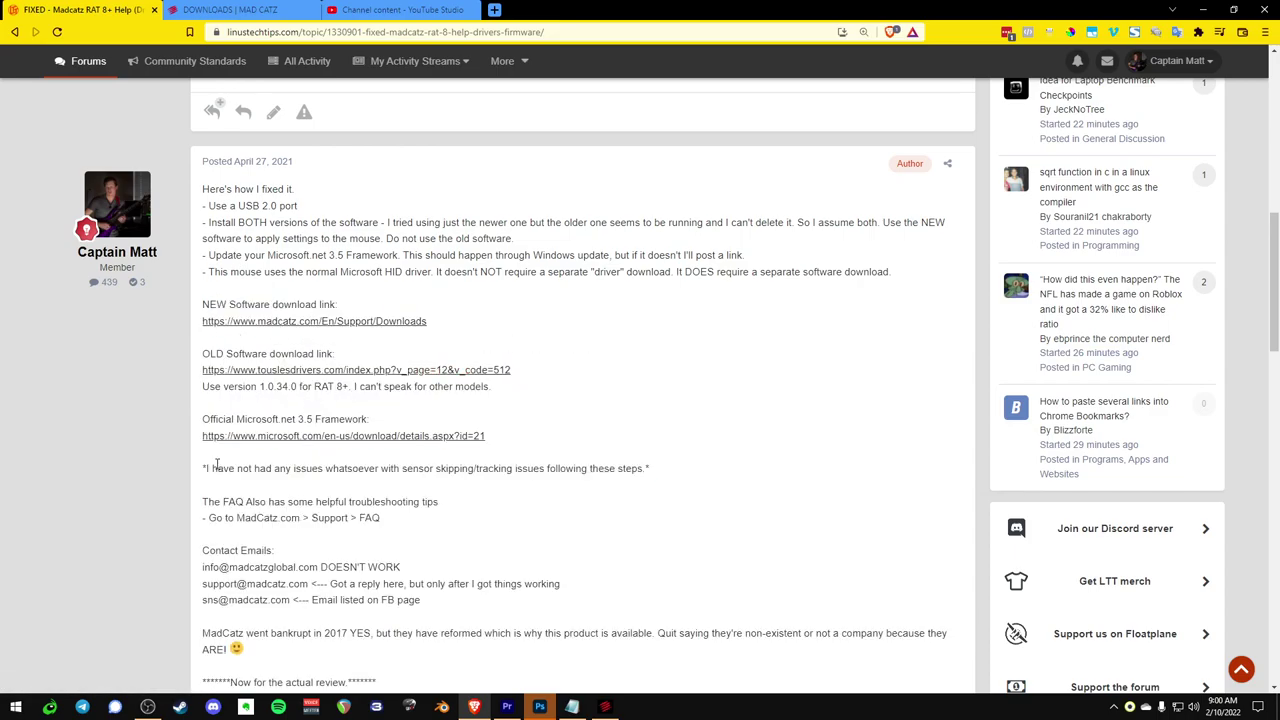
drag(215, 468, 408, 557)
scroll(408, 557, down, 1)
click(388, 451)
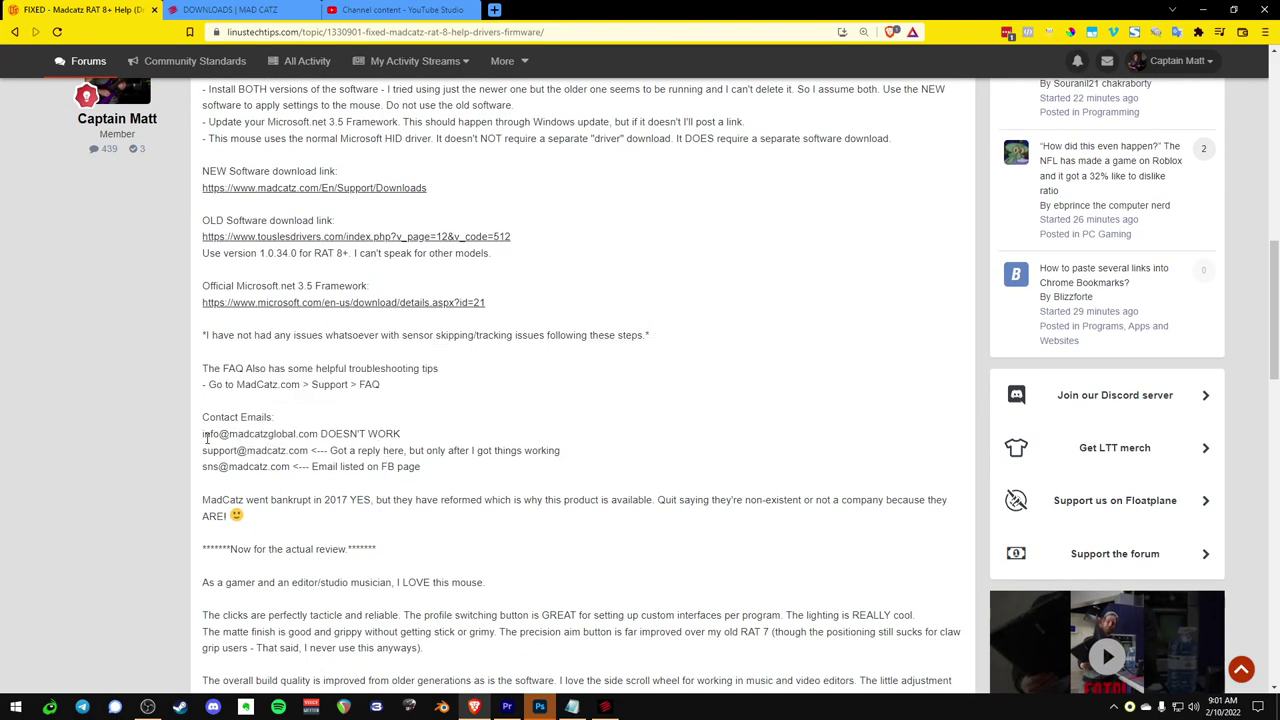
Review each of the Mad Catz contact e-mail entries and their notes in the fix post
drag(206, 437, 405, 438)
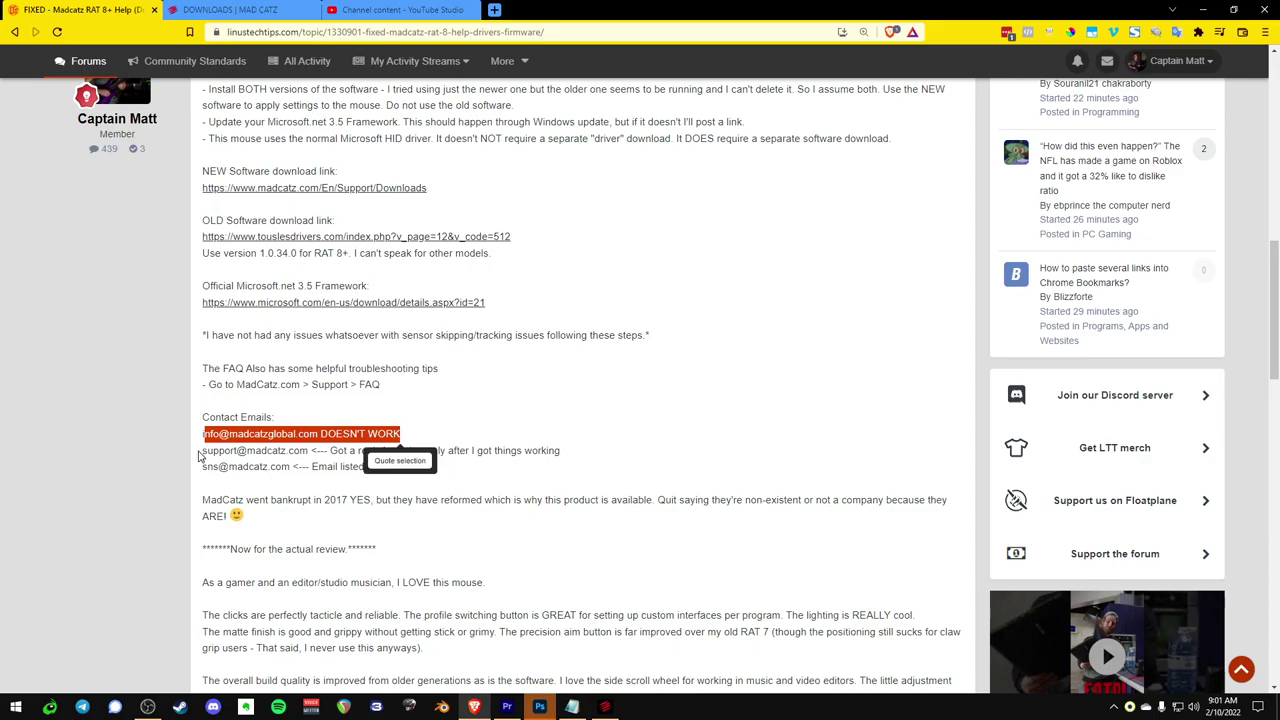
drag(199, 456, 578, 460)
drag(206, 466, 422, 467)
drag(212, 449, 310, 451)
scroll(351, 434, down, 1)
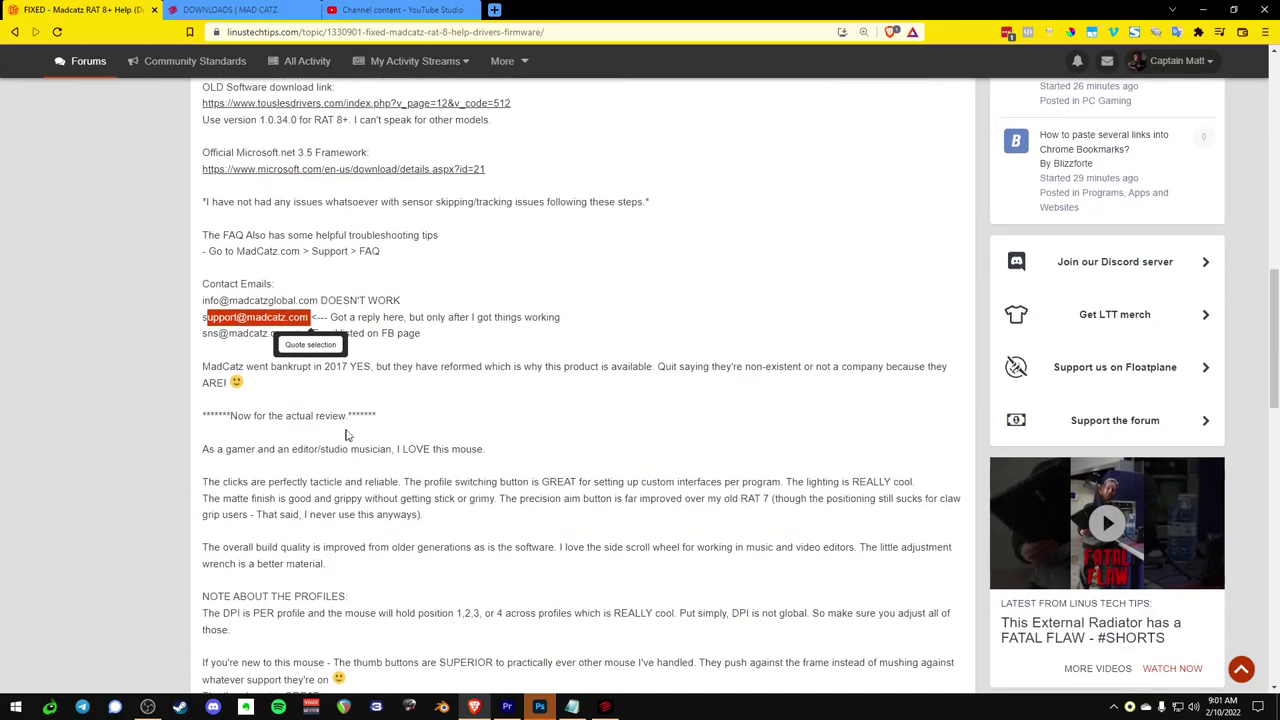
Look through the whole guide thread for firmware information and search the page for "firmwa"
click(466, 389)
scroll(337, 409, down, 1)
scroll(344, 410, down, 1)
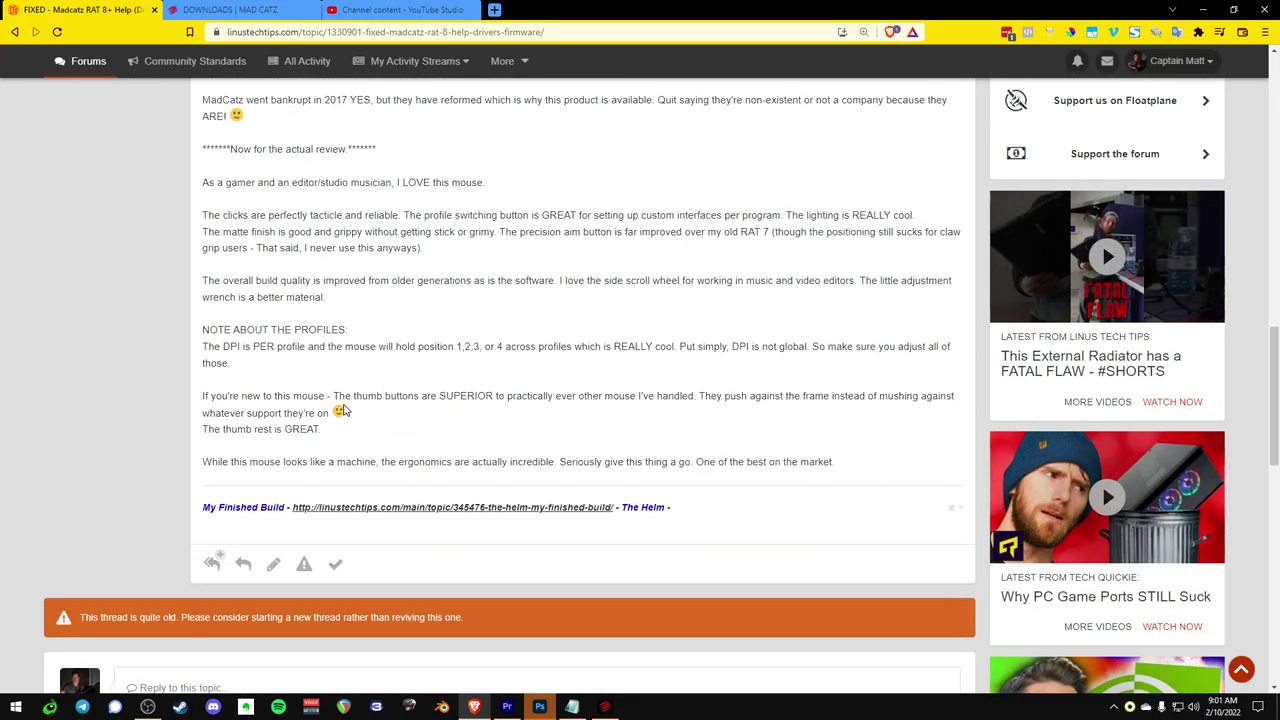
scroll(345, 411, up, 9)
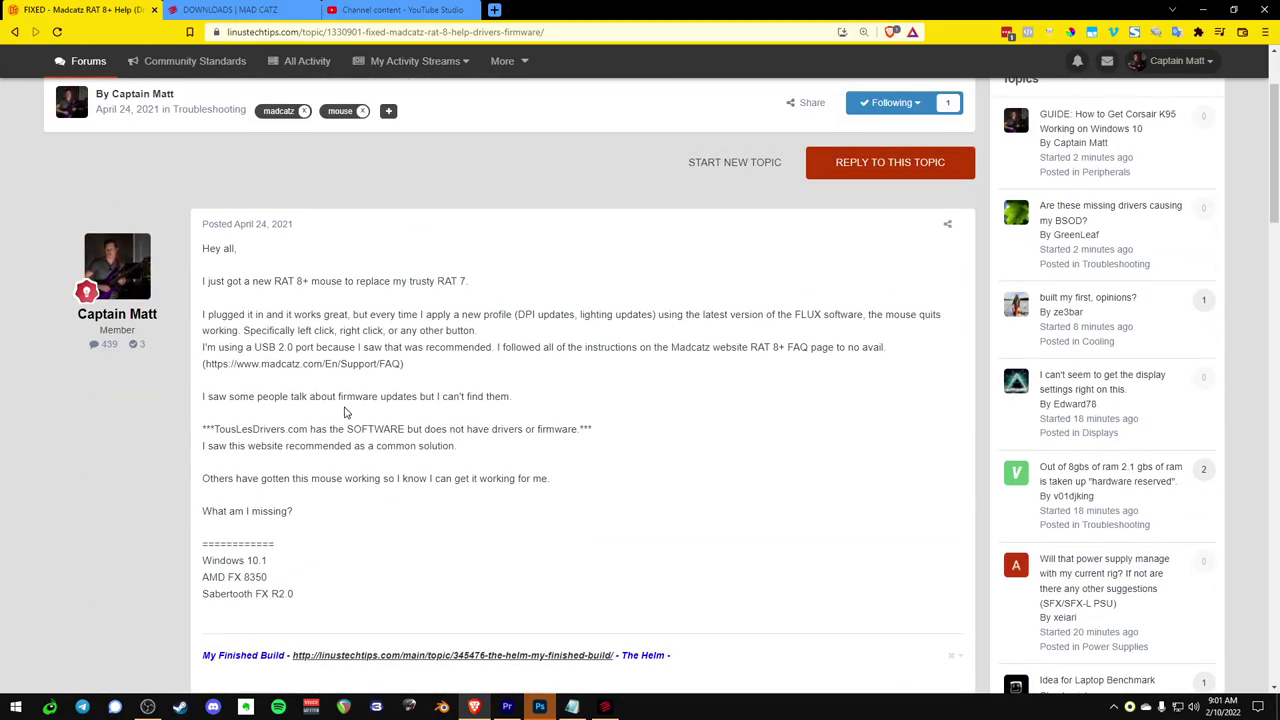
scroll(231, 434, down, 7)
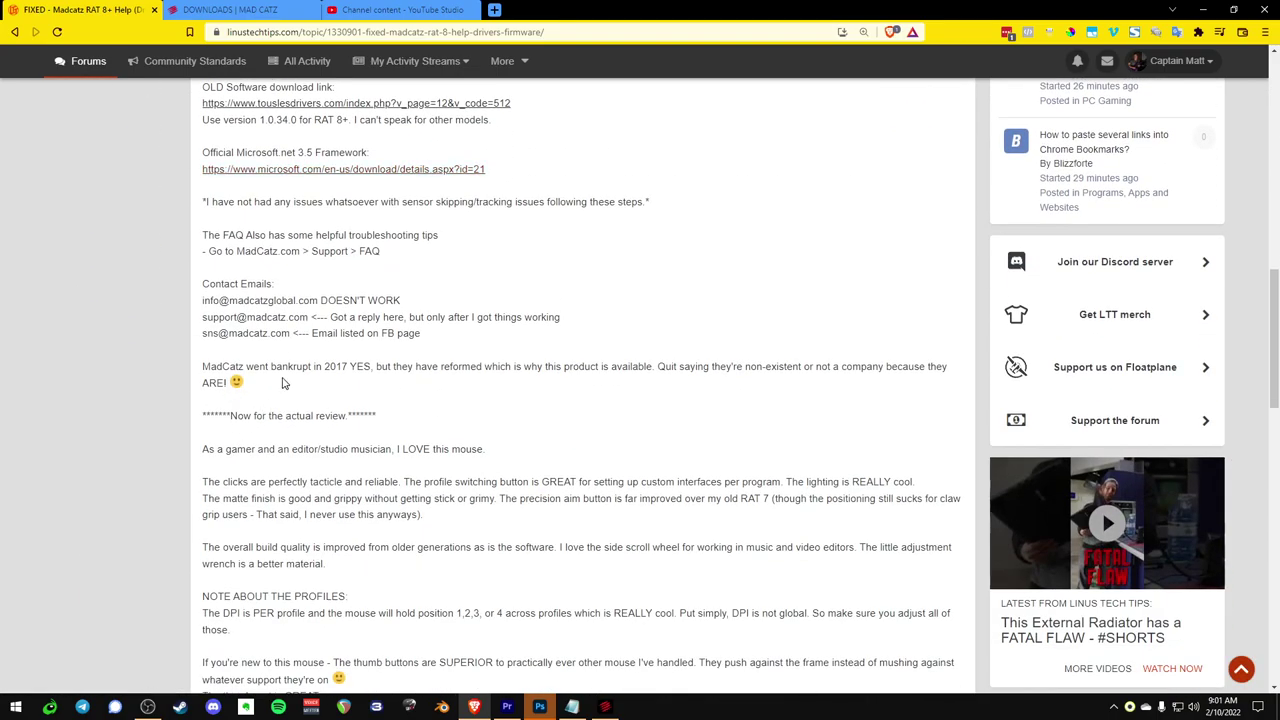
scroll(283, 383, up, 2)
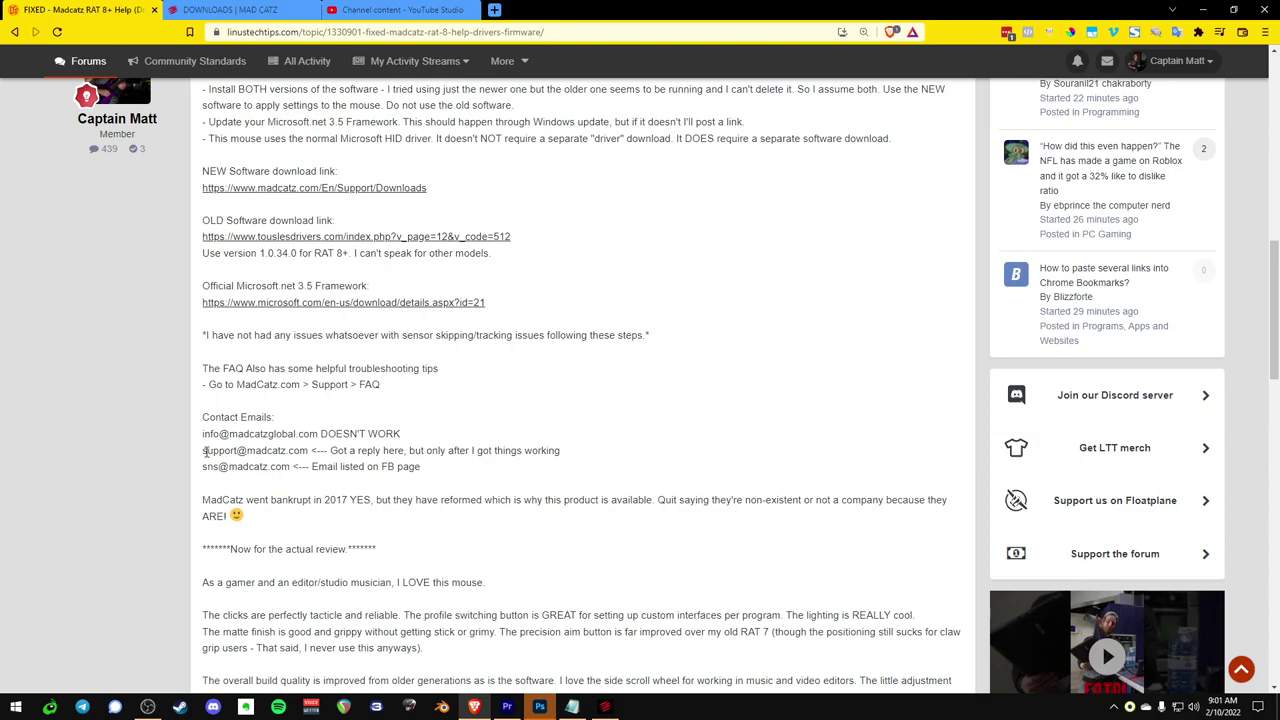
drag(206, 451, 426, 451)
scroll(385, 405, down, 4)
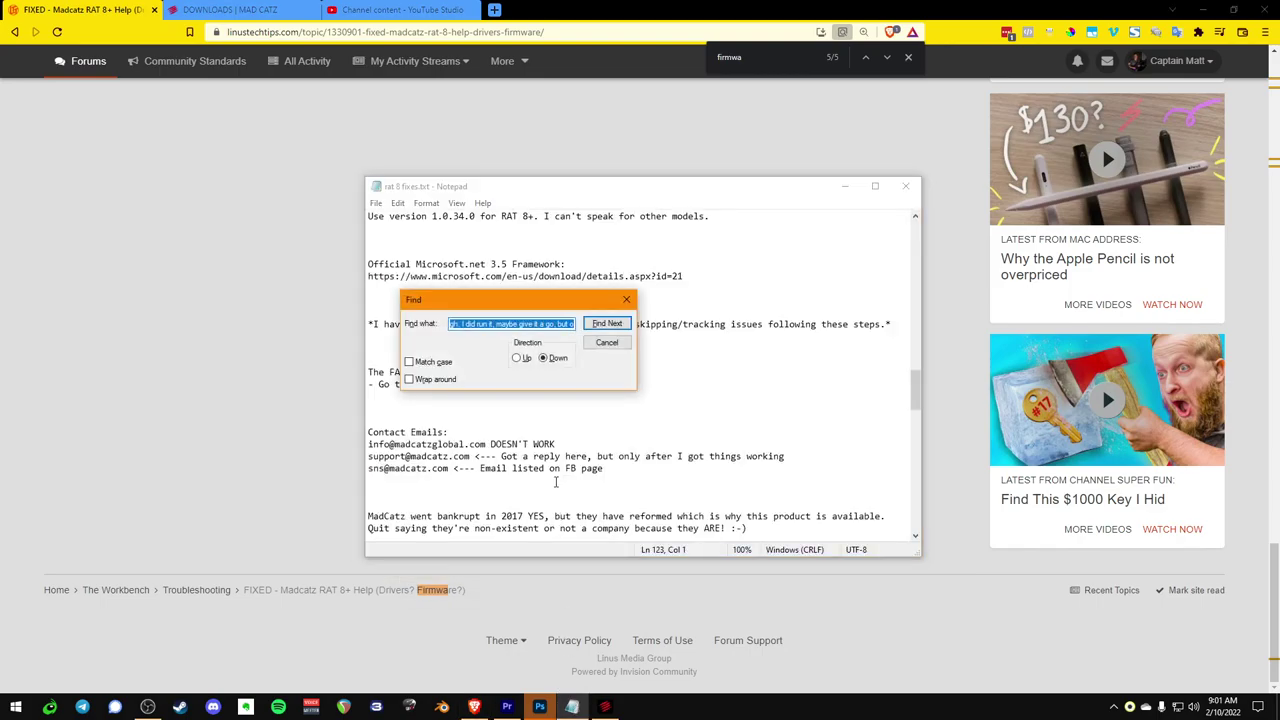
In Notepad's rat 8 fixes.txt, search upward for "firm" and close the search
text(firm)
key(Return)
click(652, 408)
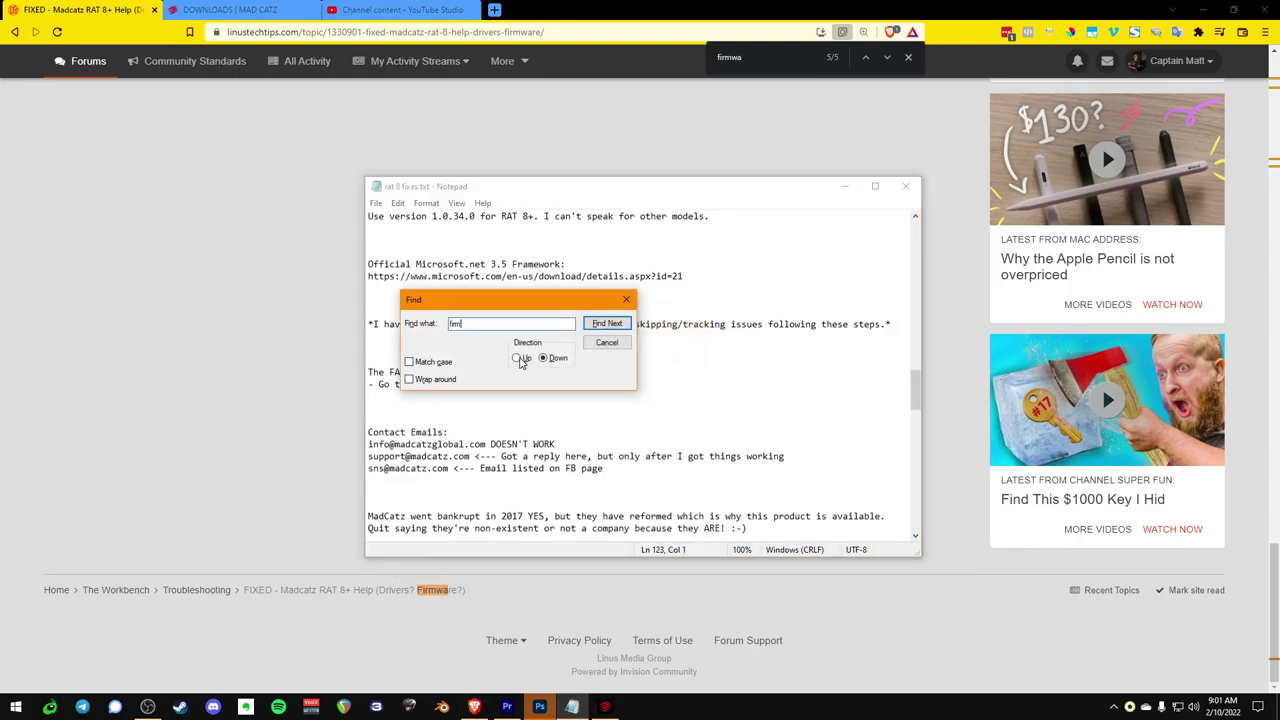
click(520, 359)
click(600, 323)
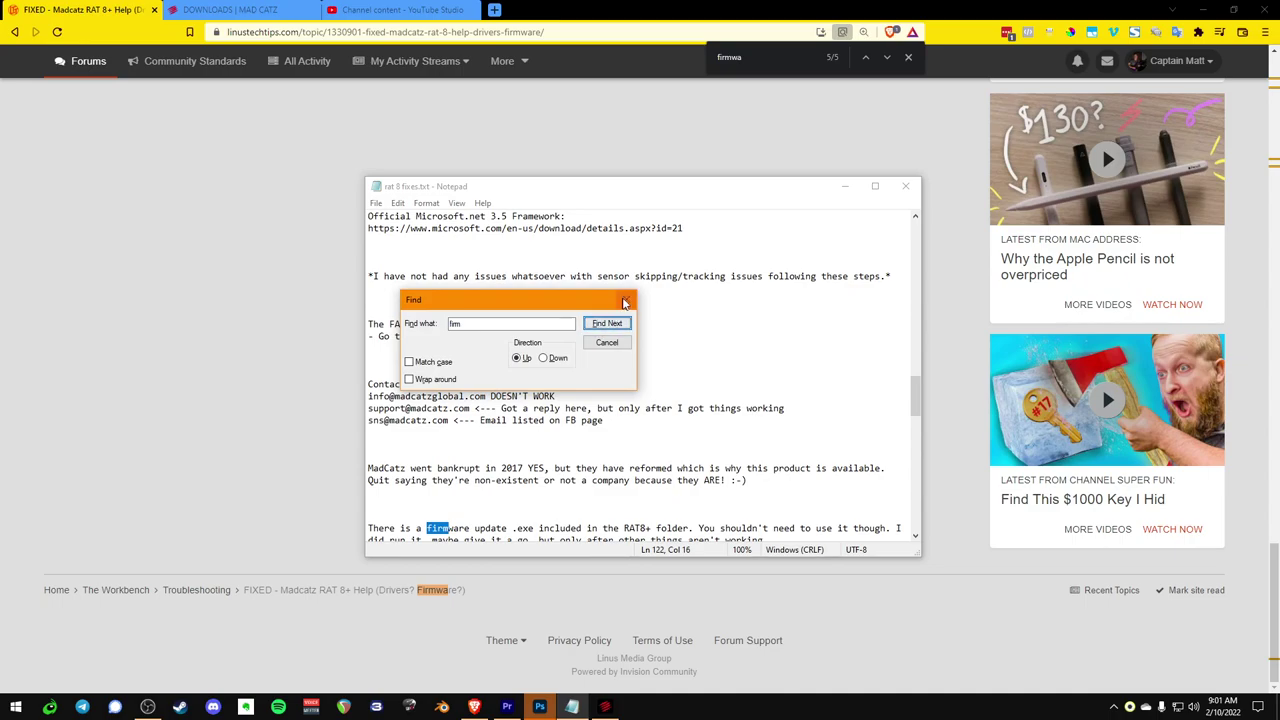
click(626, 299)
Read and highlight the note about the firmware update .exe in the RAT8+ folder
click(418, 384)
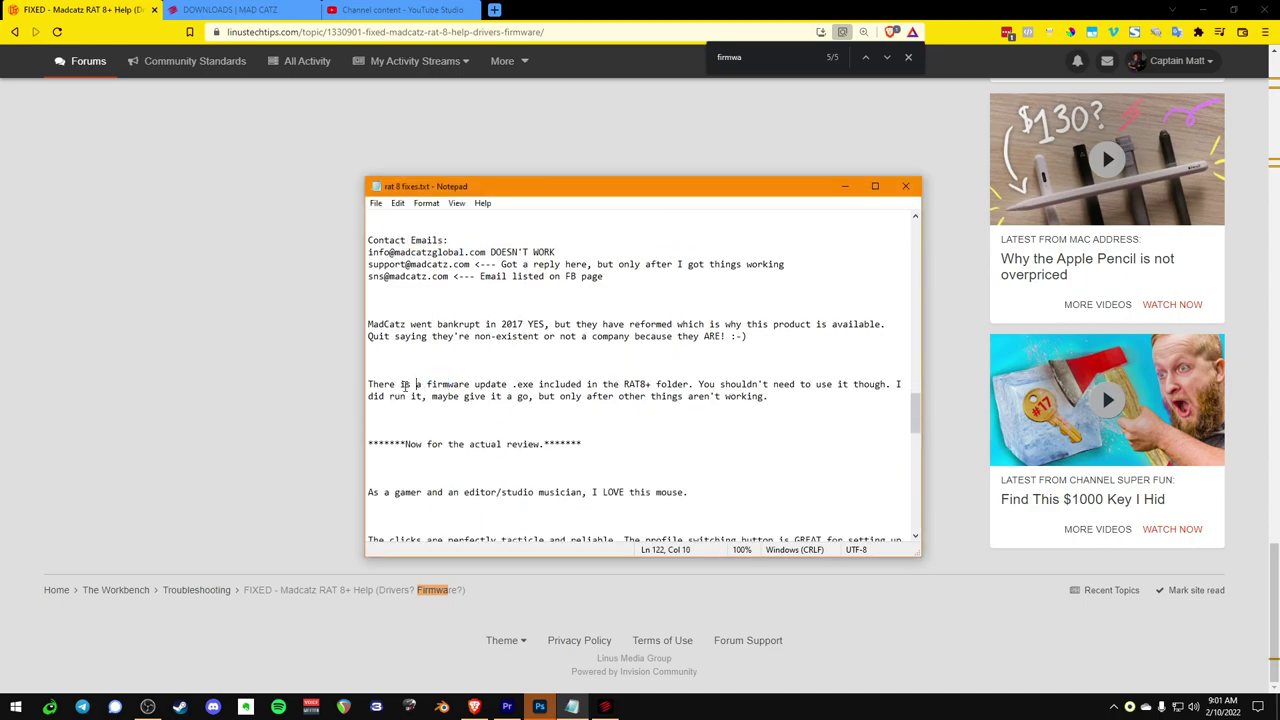
drag(402, 384, 540, 397)
click(628, 384)
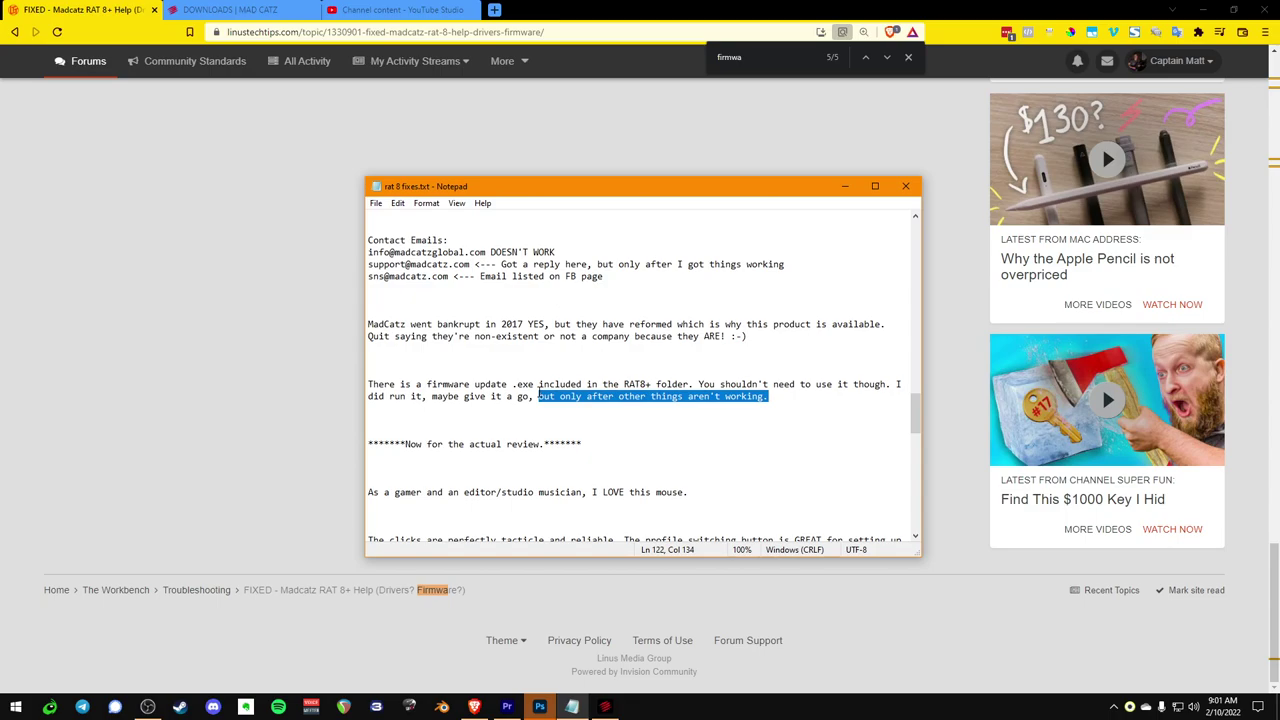
click(540, 397)
drag(384, 384, 546, 385)
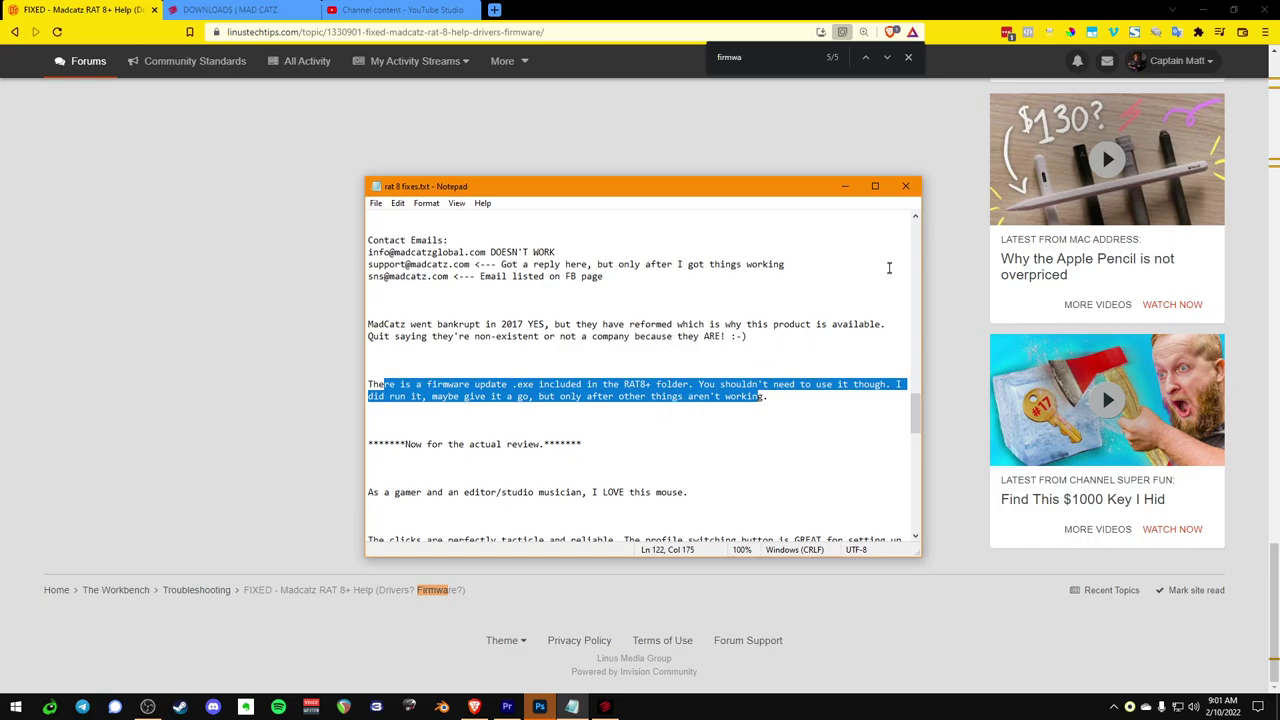
Close the rat 8 fixes.txt notes and look back through the fix post's review and download sections
click(905, 186)
scroll(449, 457, up, 6)
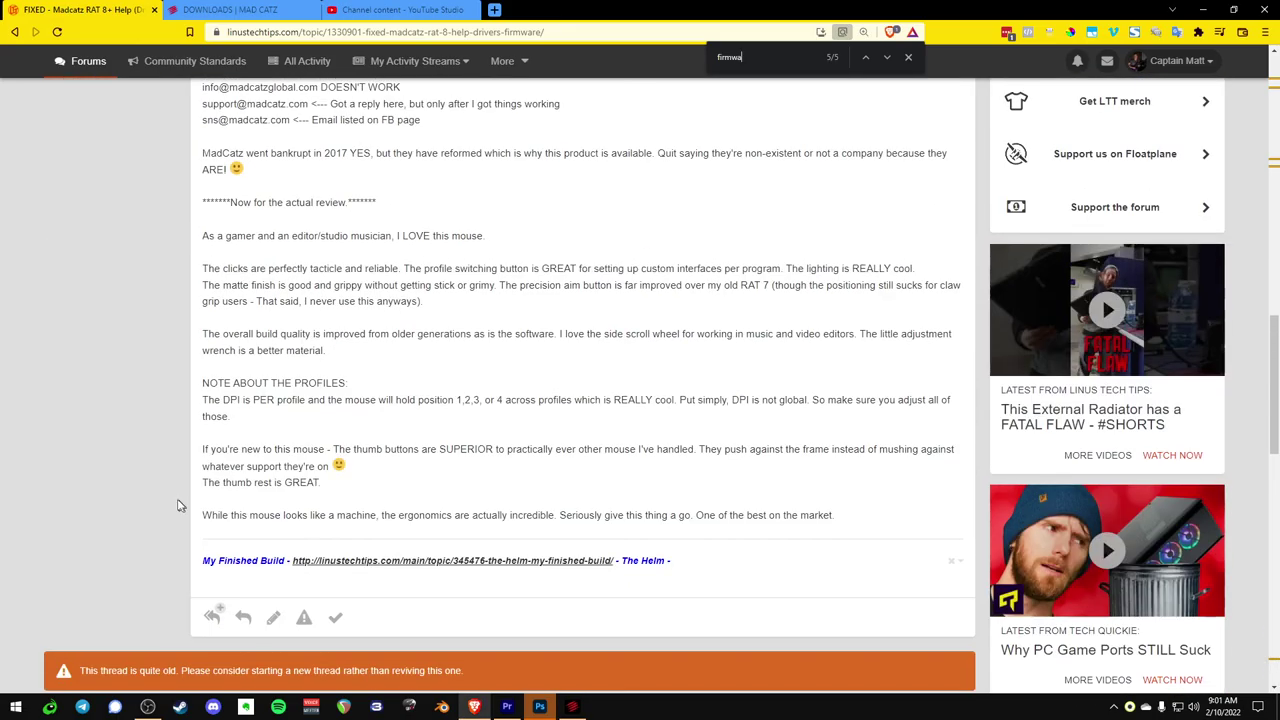
scroll(167, 497, up, 10)
scroll(167, 399, down, 15)
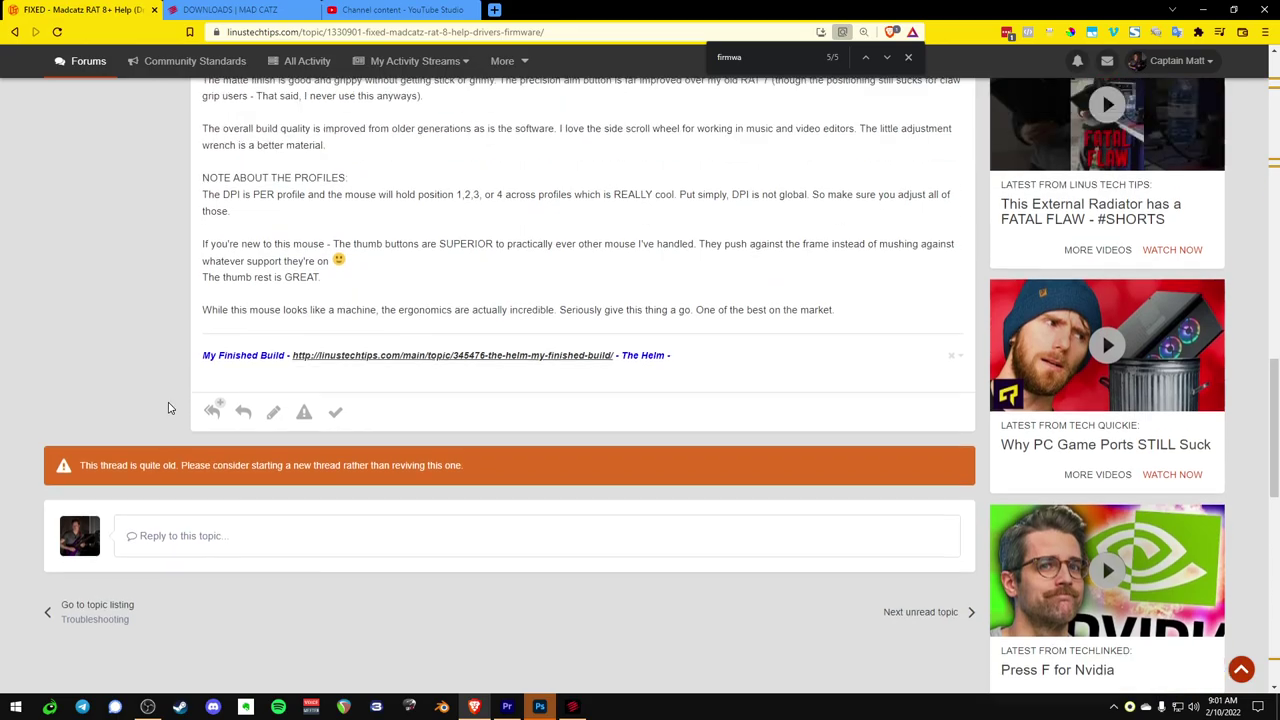
scroll(169, 408, up, 4)
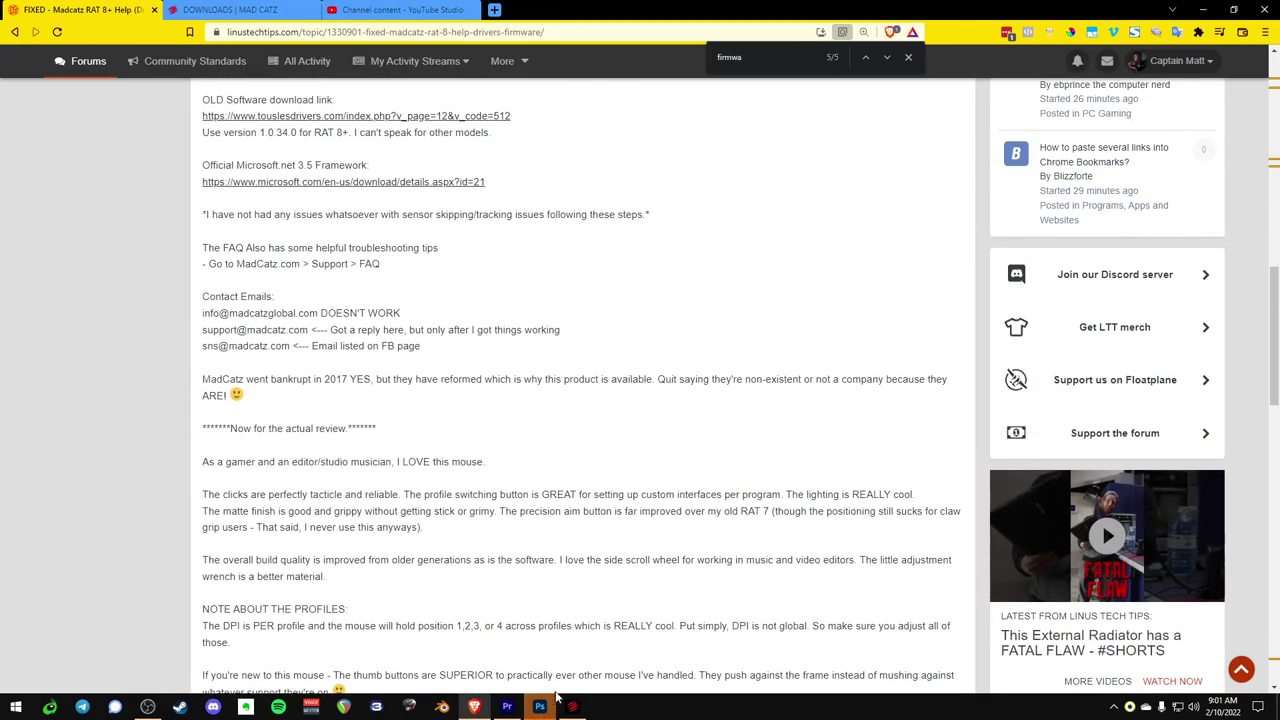
Switch to the Mad Catz R.A.T. 8+ software, clear the browser from behind it and reposition its window to check the version
click(572, 706)
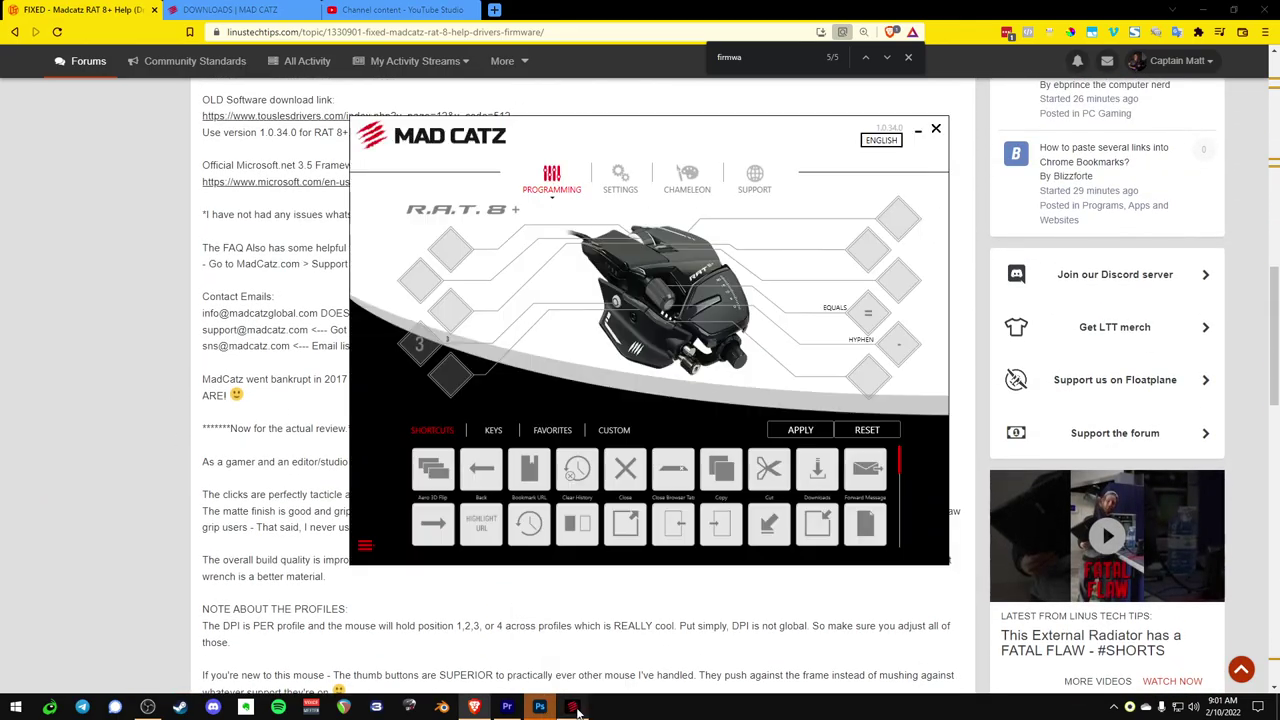
click(1210, 10)
click(1208, 9)
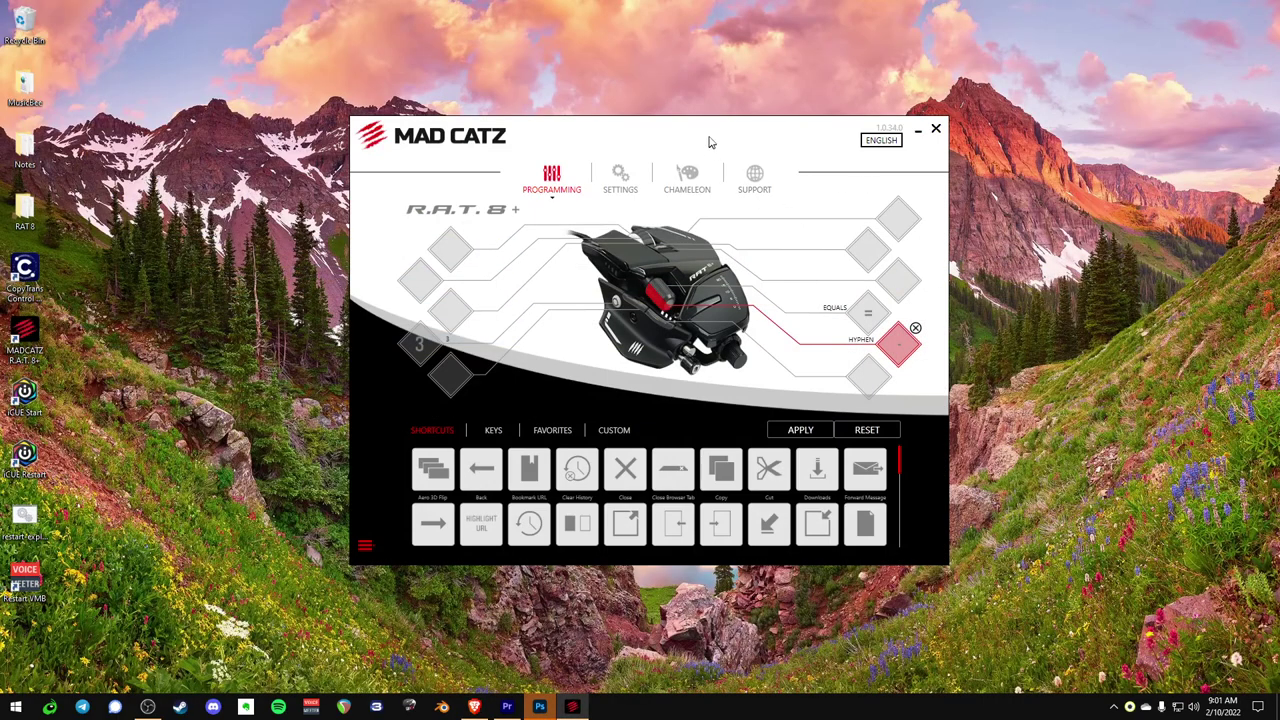
drag(705, 125, 720, 147)
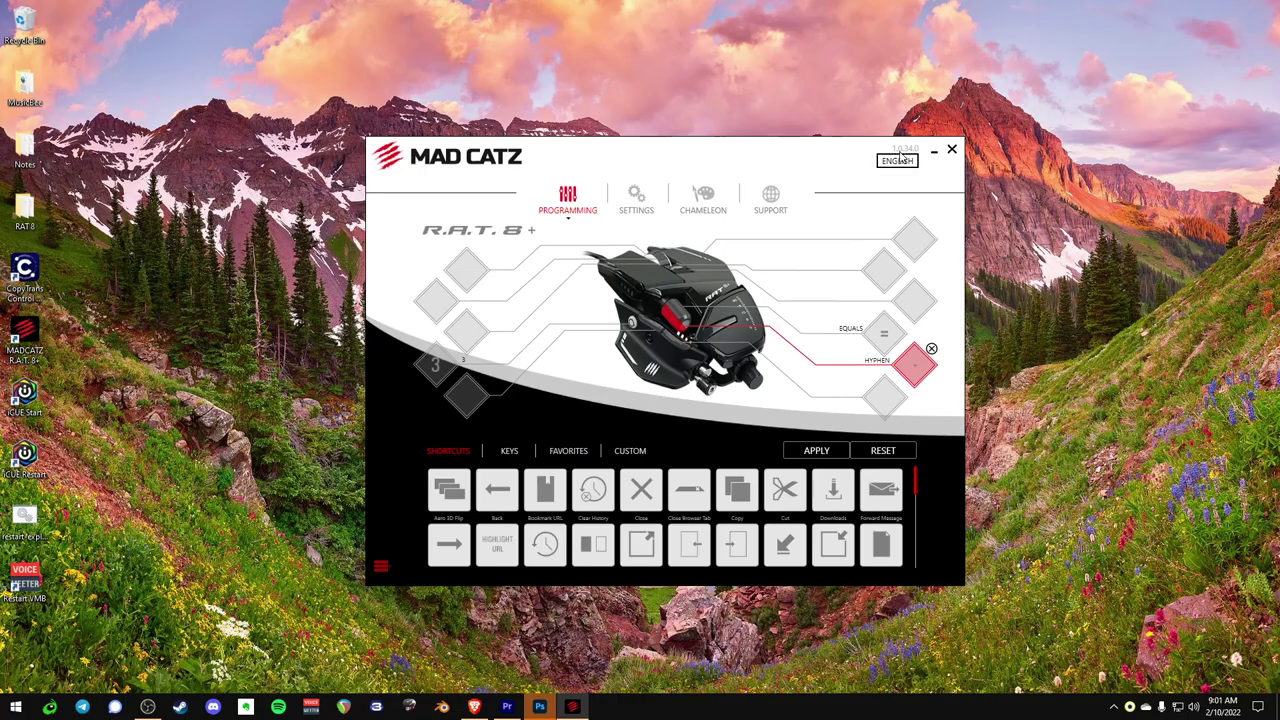
Return to the browser, check the R.A.T. 8+ software files on the Mad Catz downloads page and go back to the fix post
click(474, 706)
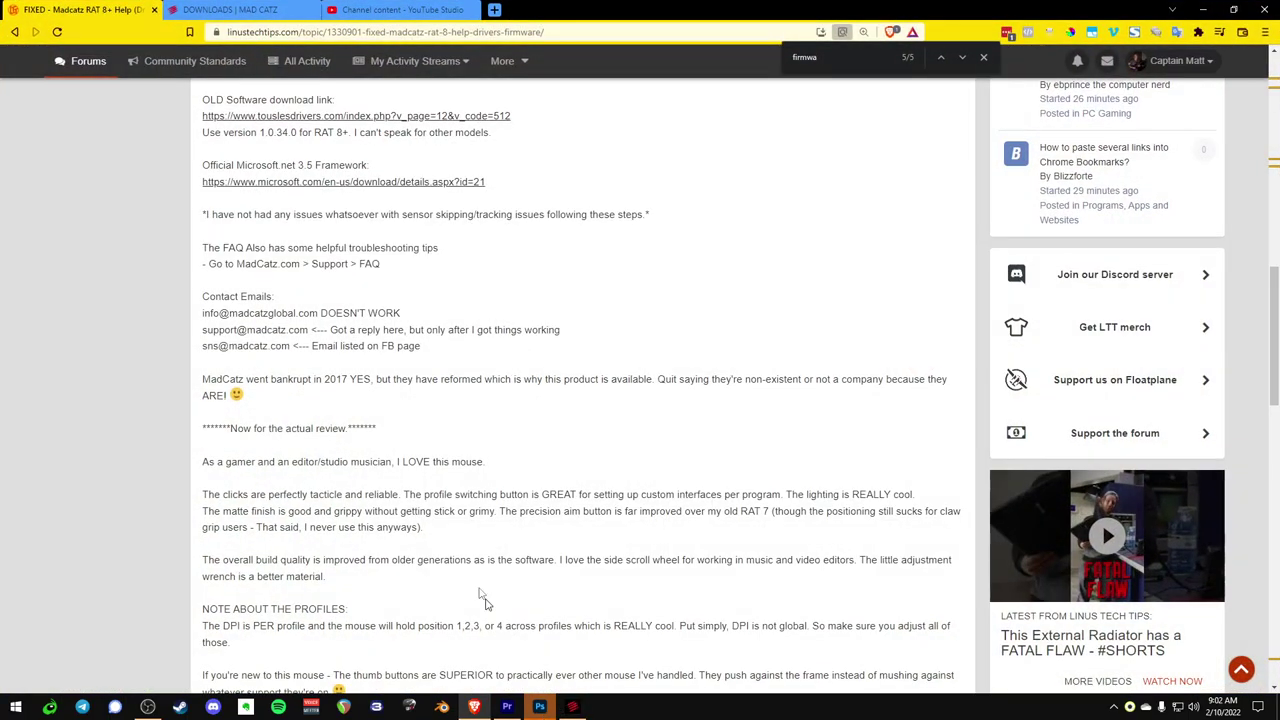
click(240, 9)
scroll(456, 481, down, 2)
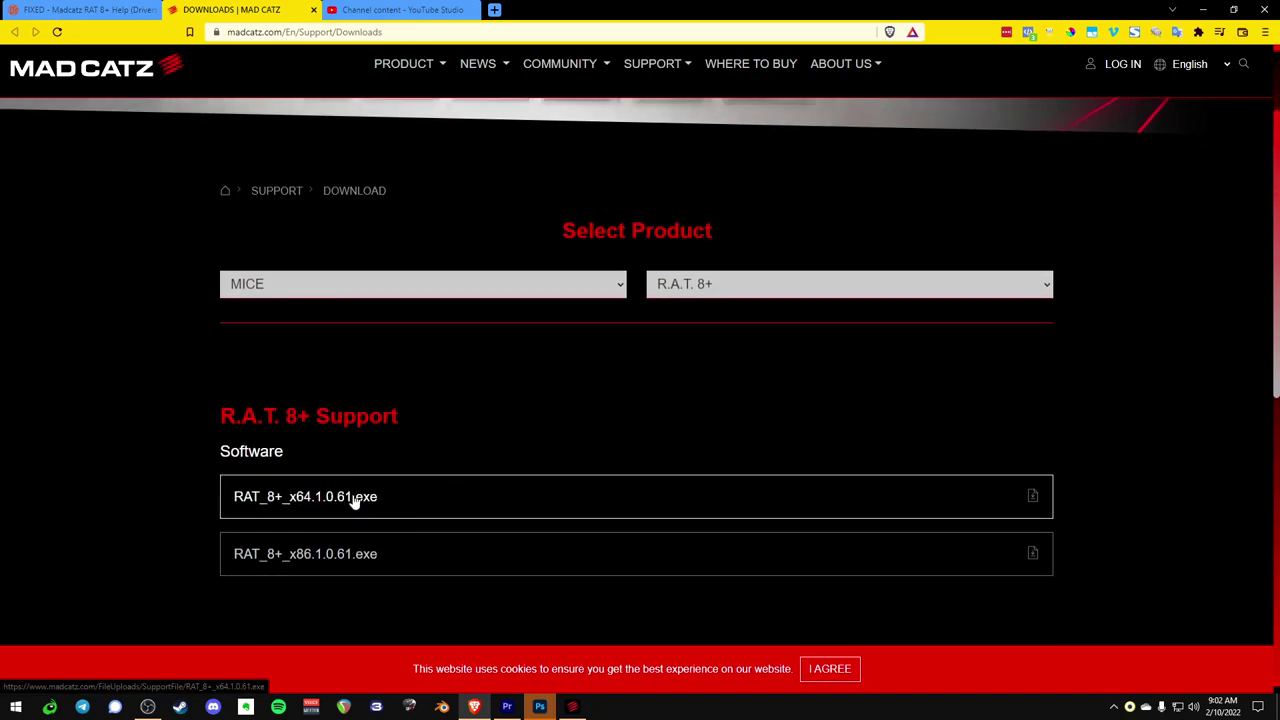
click(75, 9)
scroll(316, 250, up, 2)
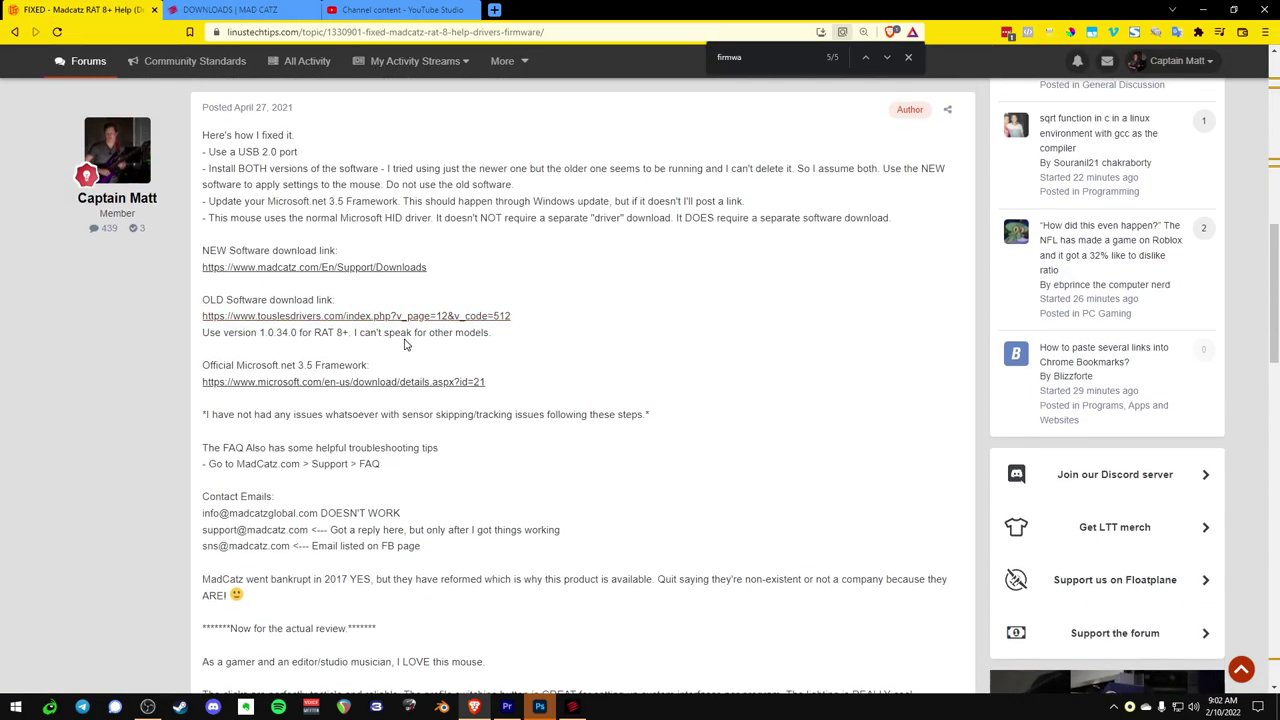
Open the post's NEW Software download link in a separate tab, compare it with the existing downloads page and return to the thread
middle_click(275, 267)
click(255, 9)
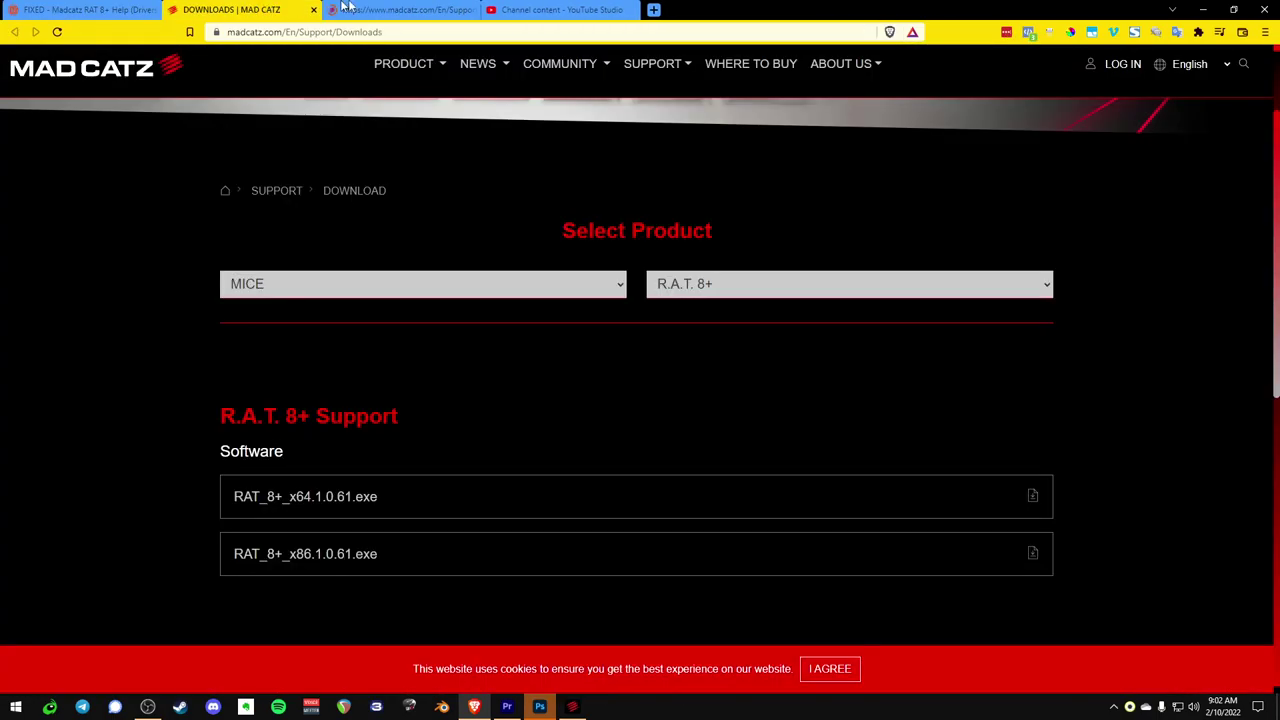
click(390, 9)
click(250, 9)
key(ctrl+shift+Tab)
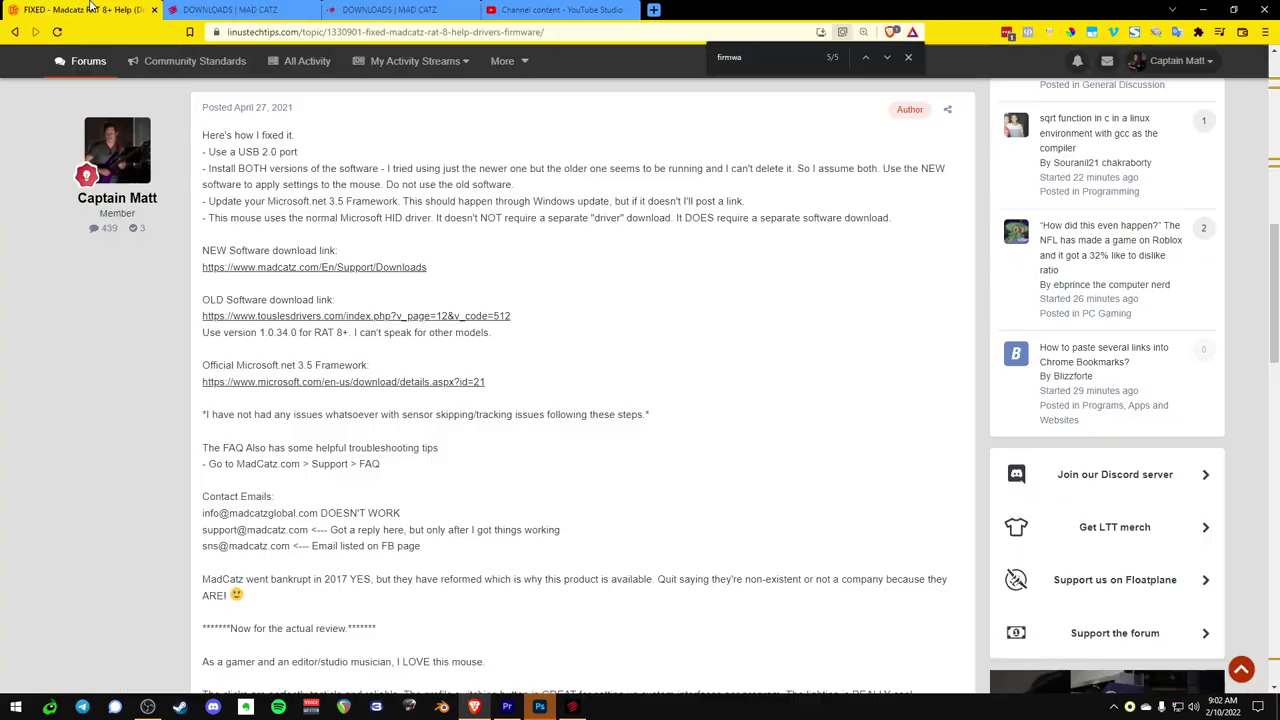
Open the post's OLD Software download link on TousLesDrivers in a separate tab and translate the page to English
middle_click(268, 316)
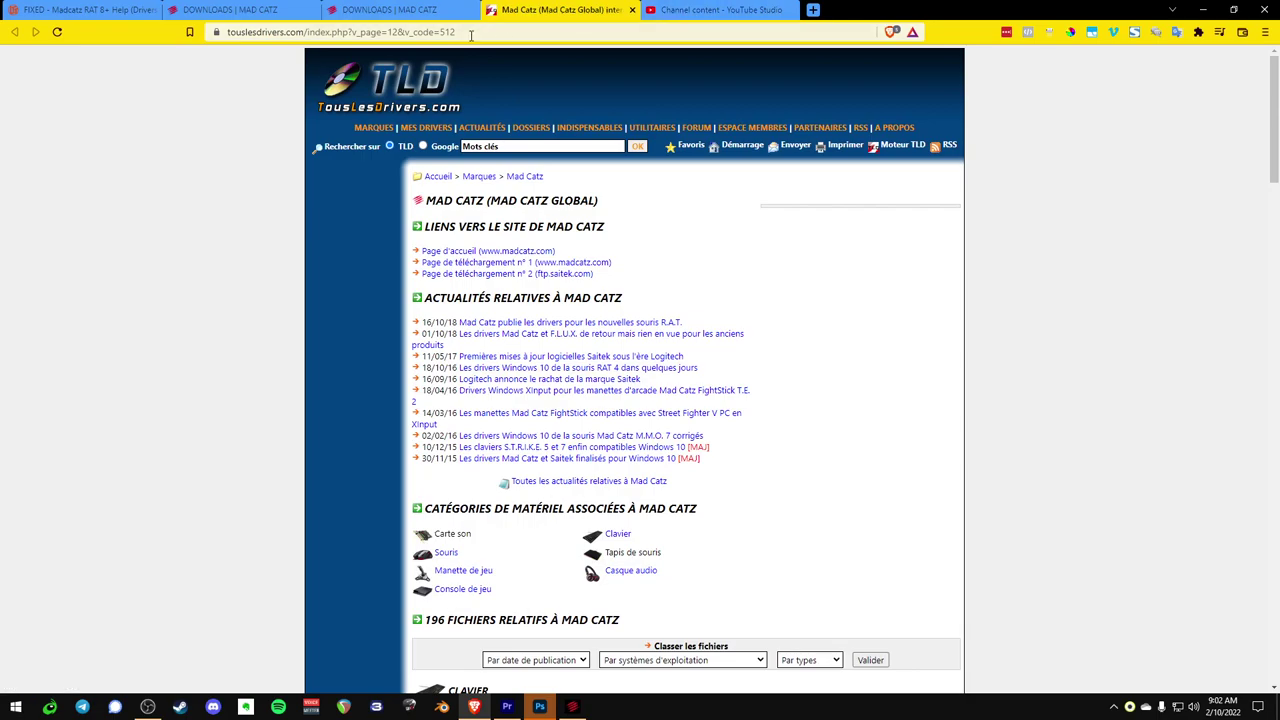
scroll(253, 294, down, 3)
scroll(253, 296, up, 4)
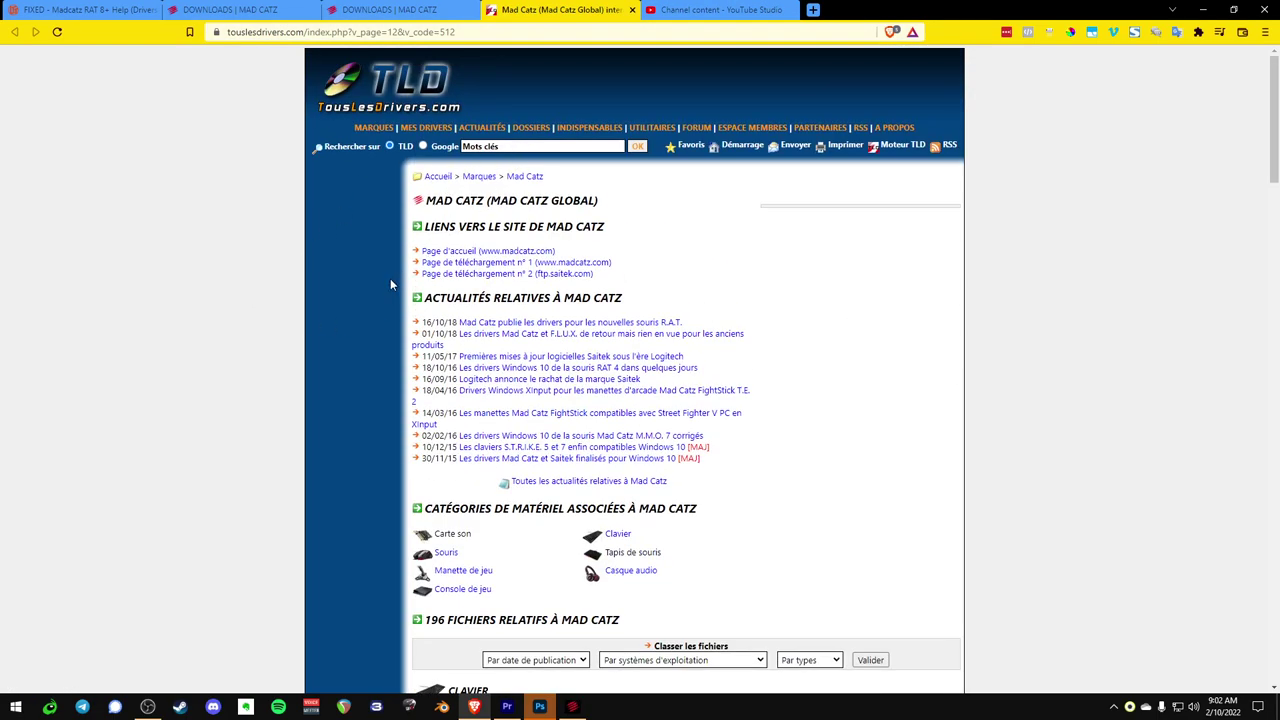
click(1176, 32)
click(986, 90)
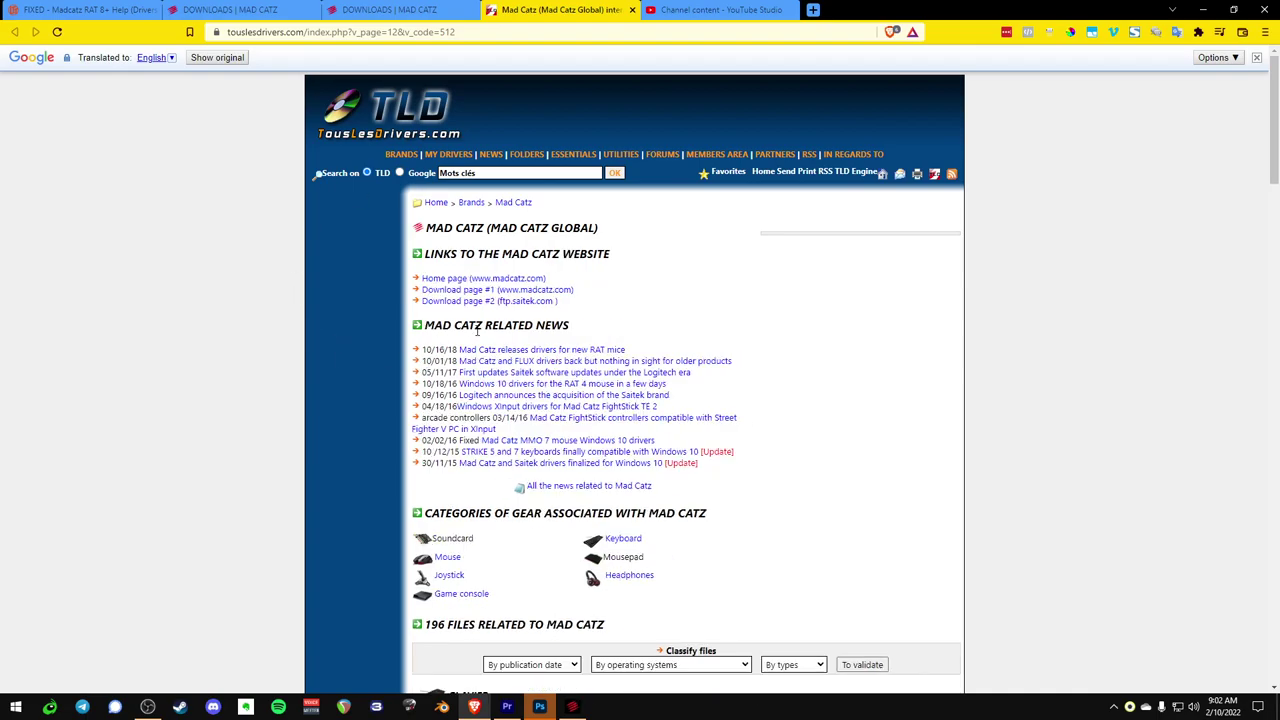
Go to the Mouse category on the drivers page and search it for "r.a.t. 8+"
click(455, 559)
key(ctrl+f)
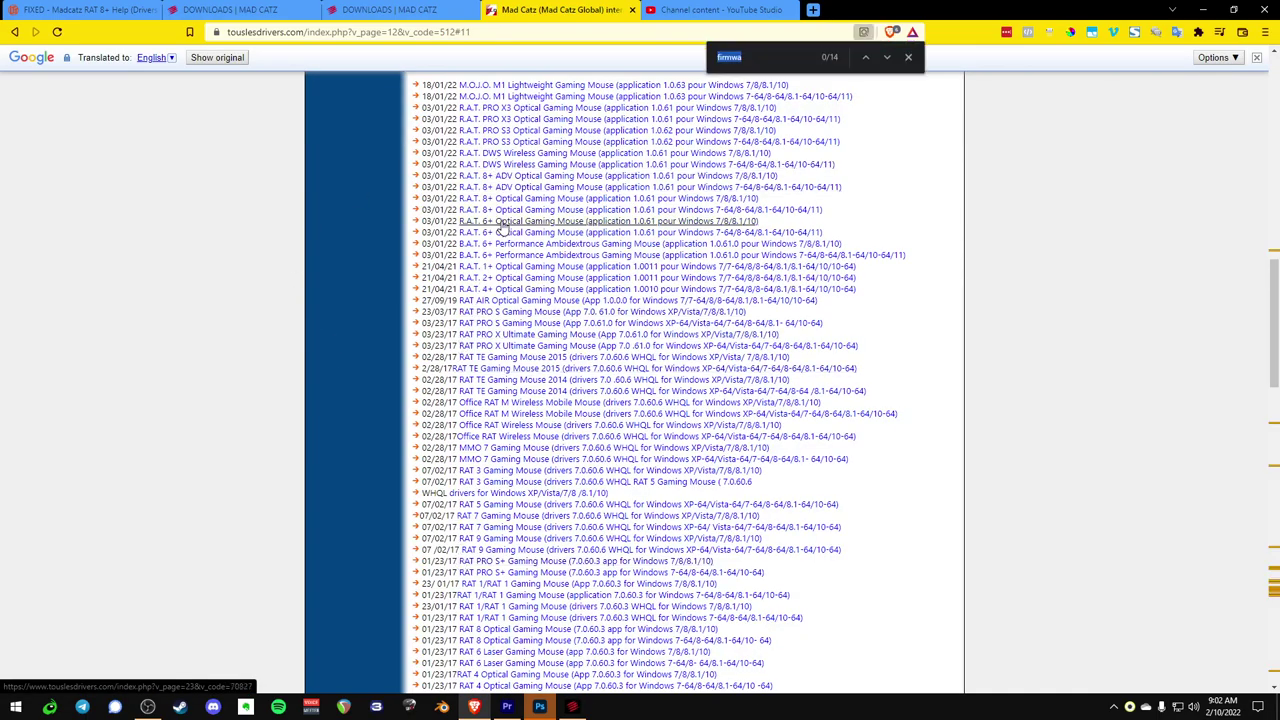
text(r.a.t)
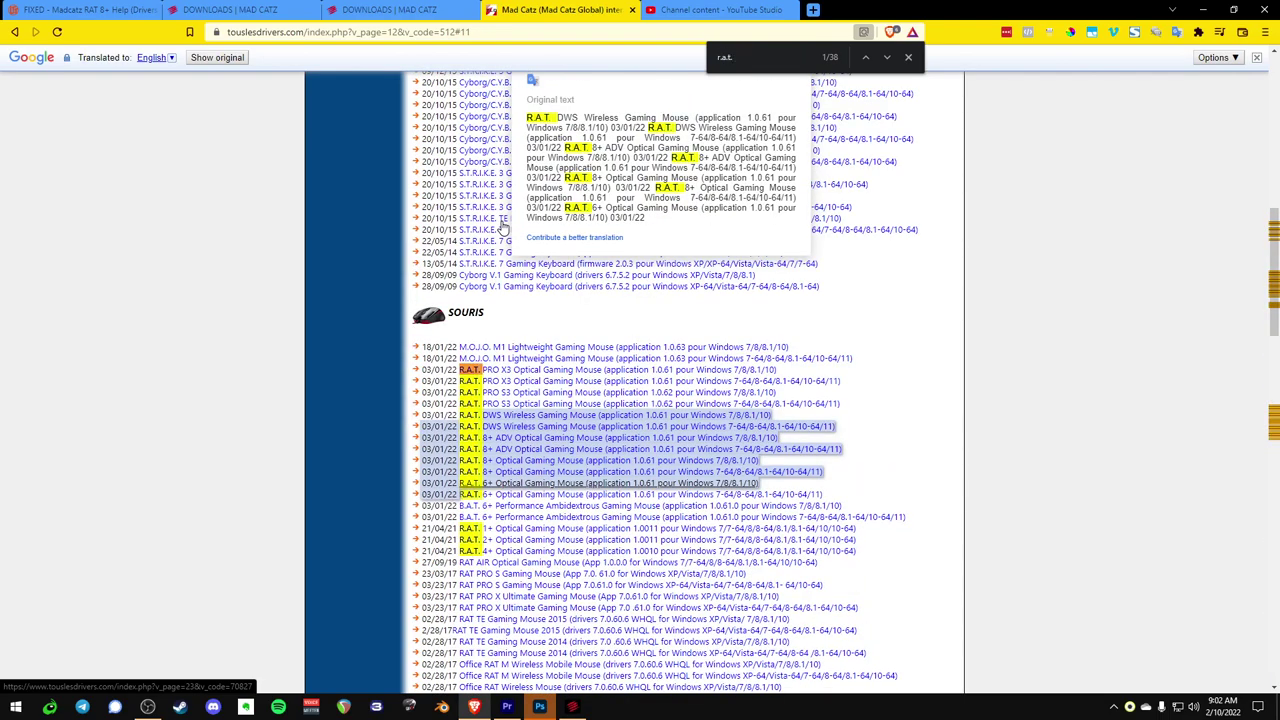
text(. 8+)
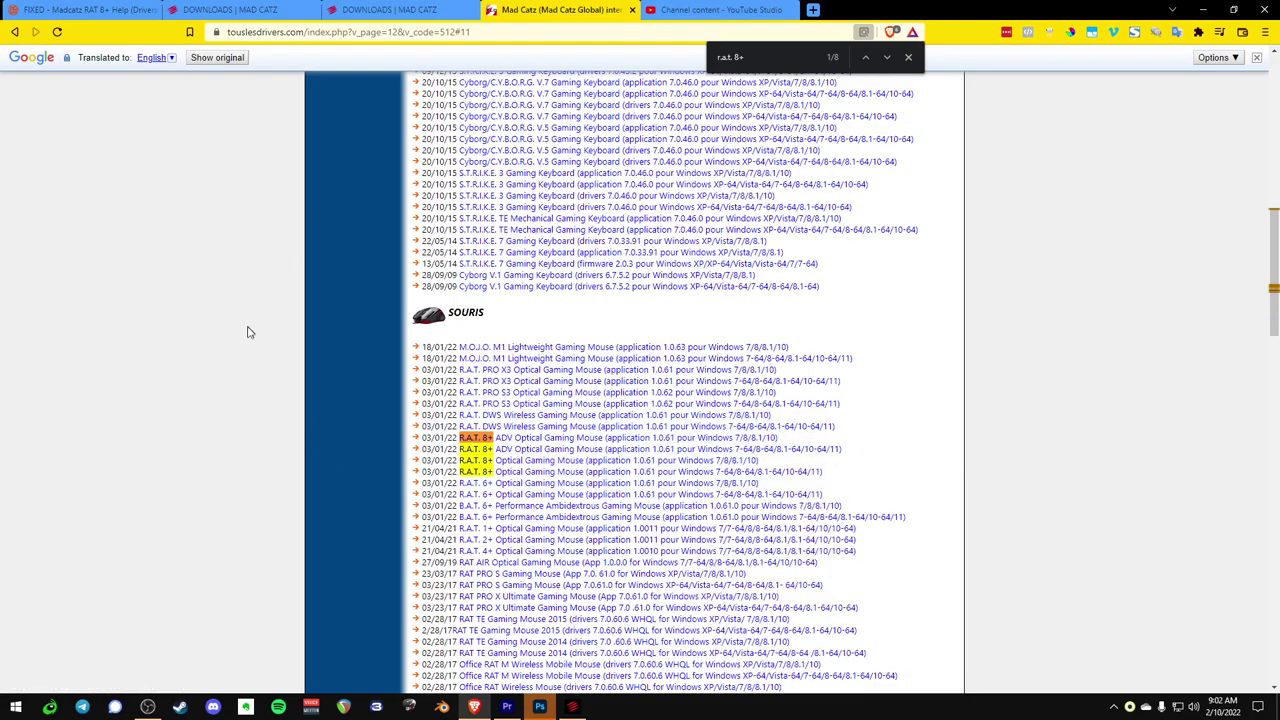
click(680, 10)
key(ctrl+shift+Tab)
Switch to the Mad Catz R.A.T. 8+ software and look over its Settings, Programming and Chameleon pages
click(572, 707)
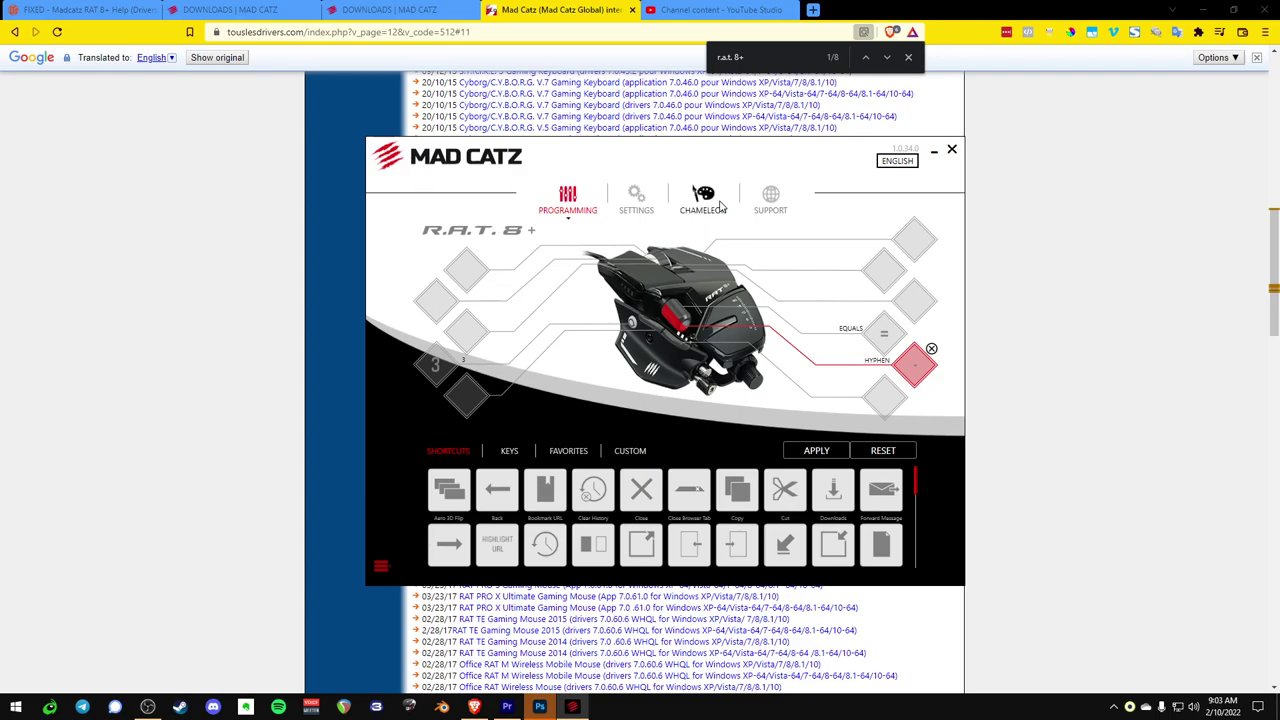
click(640, 205)
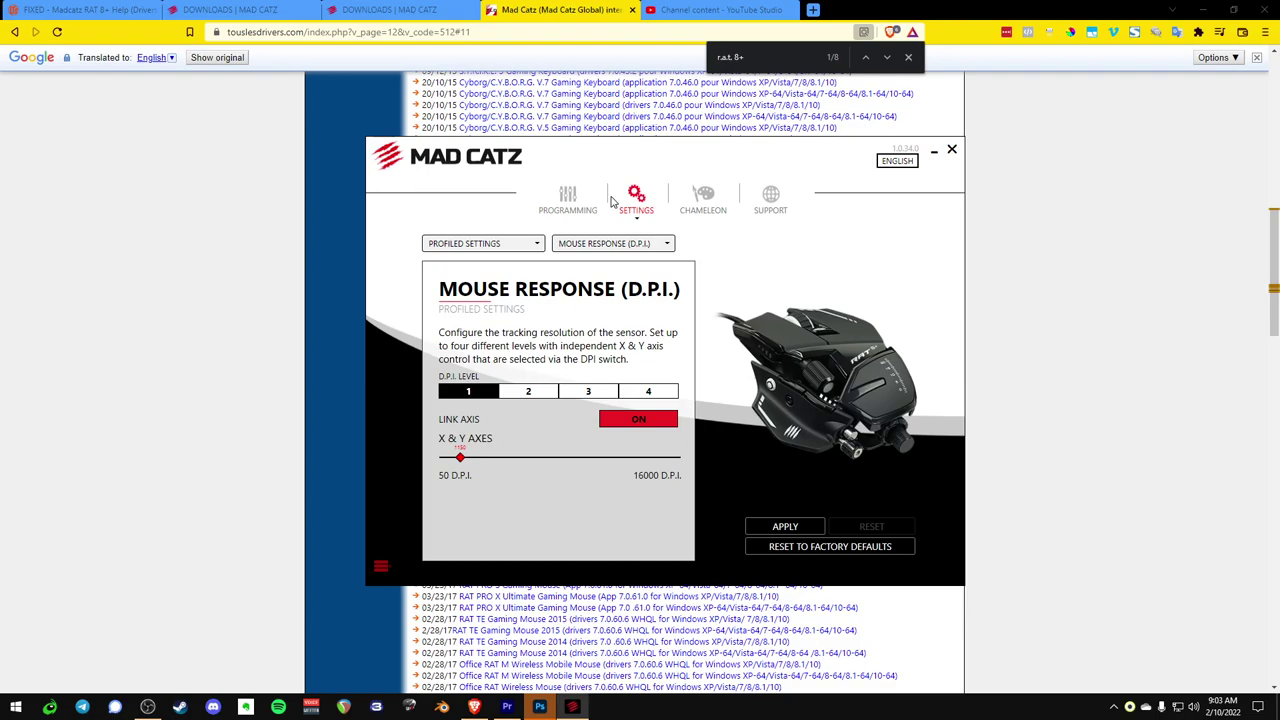
click(576, 202)
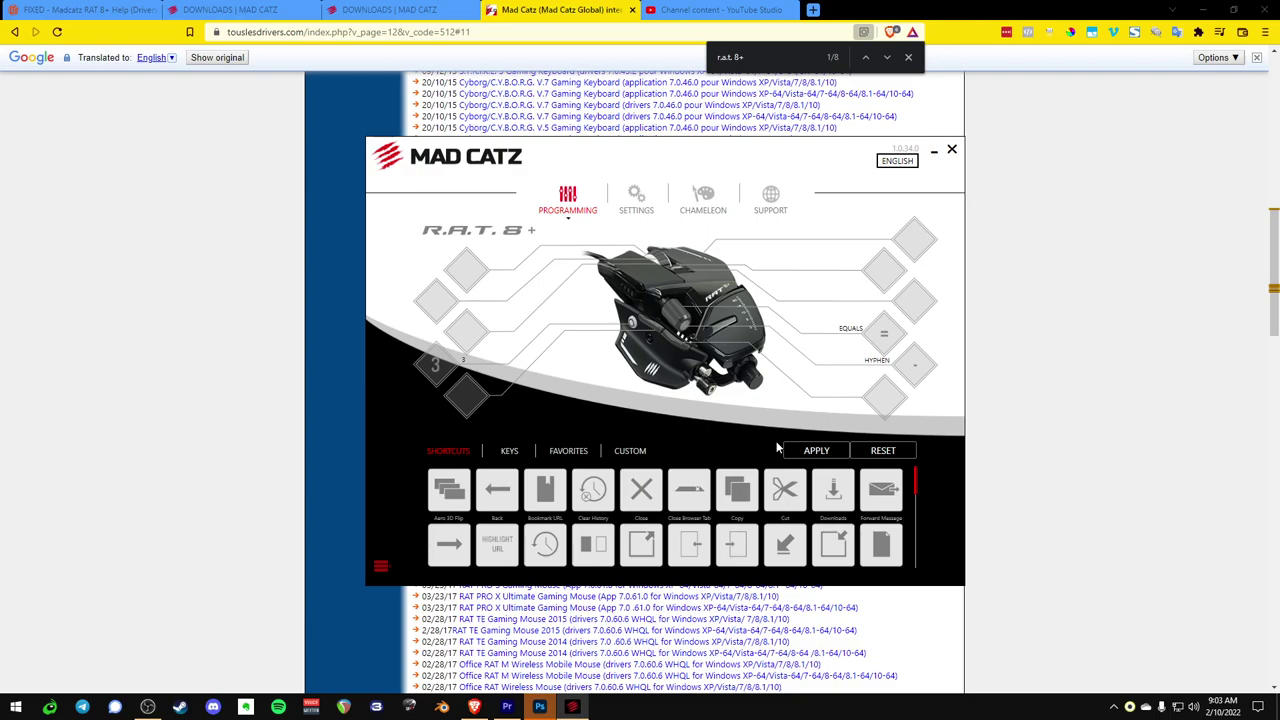
click(703, 198)
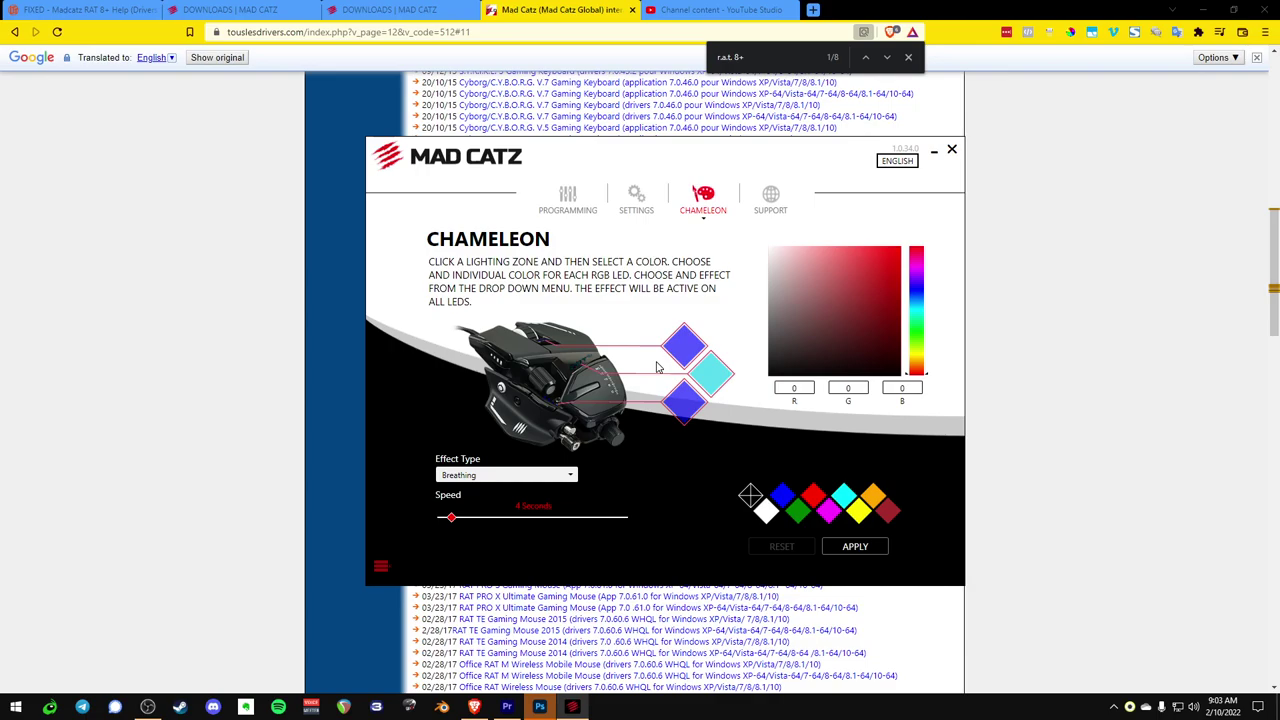
click(572, 200)
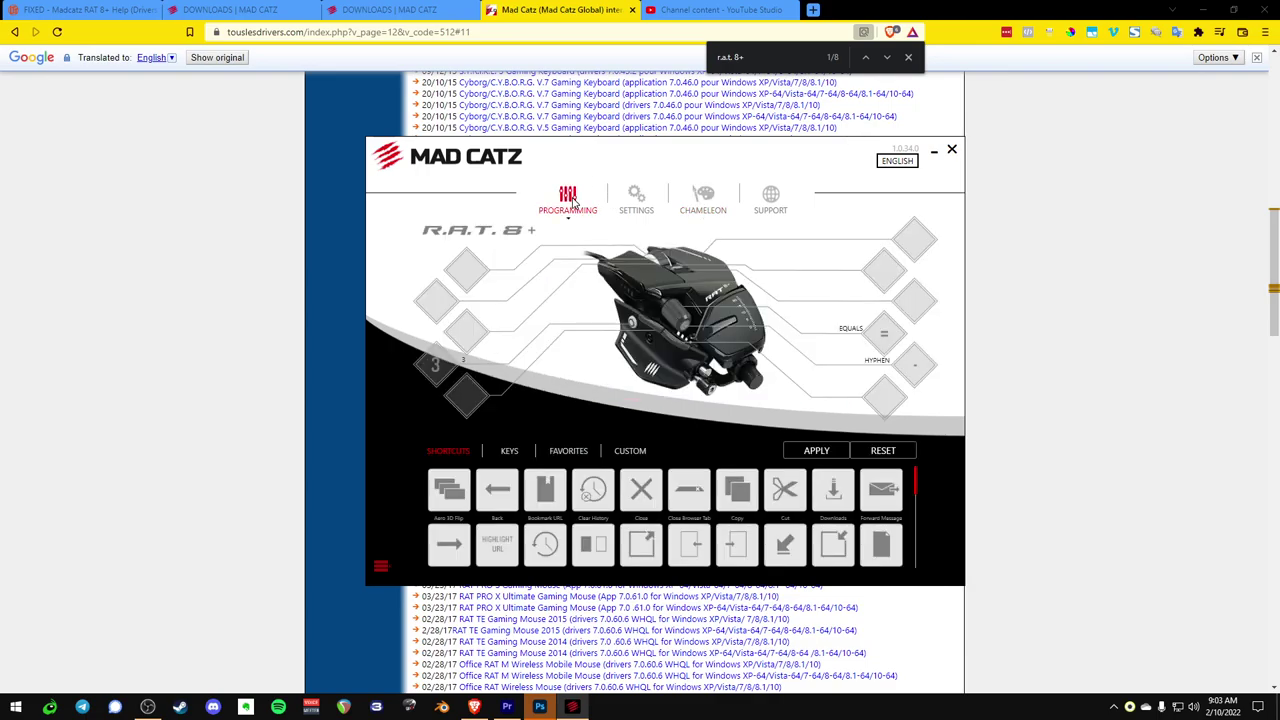
Apply the current Chameleon lighting setup with the Breathing effect and return to the Programming page
click(703, 200)
click(552, 201)
click(703, 200)
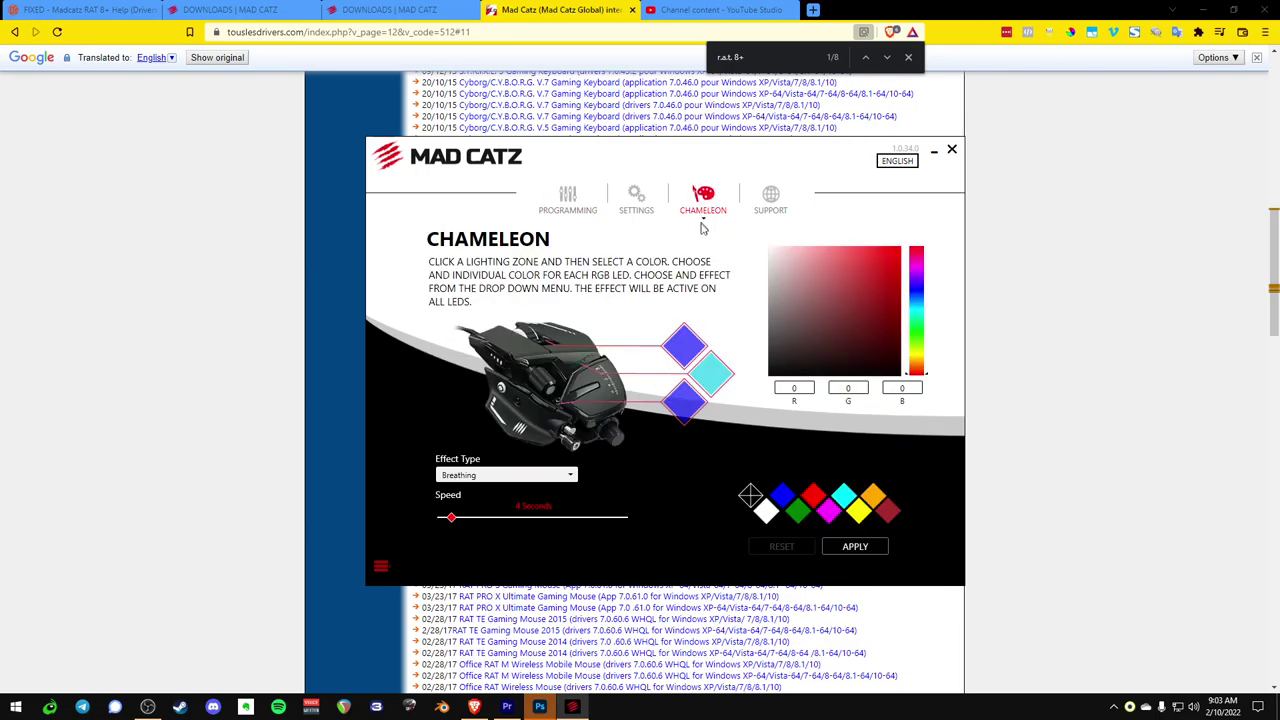
click(850, 545)
click(570, 200)
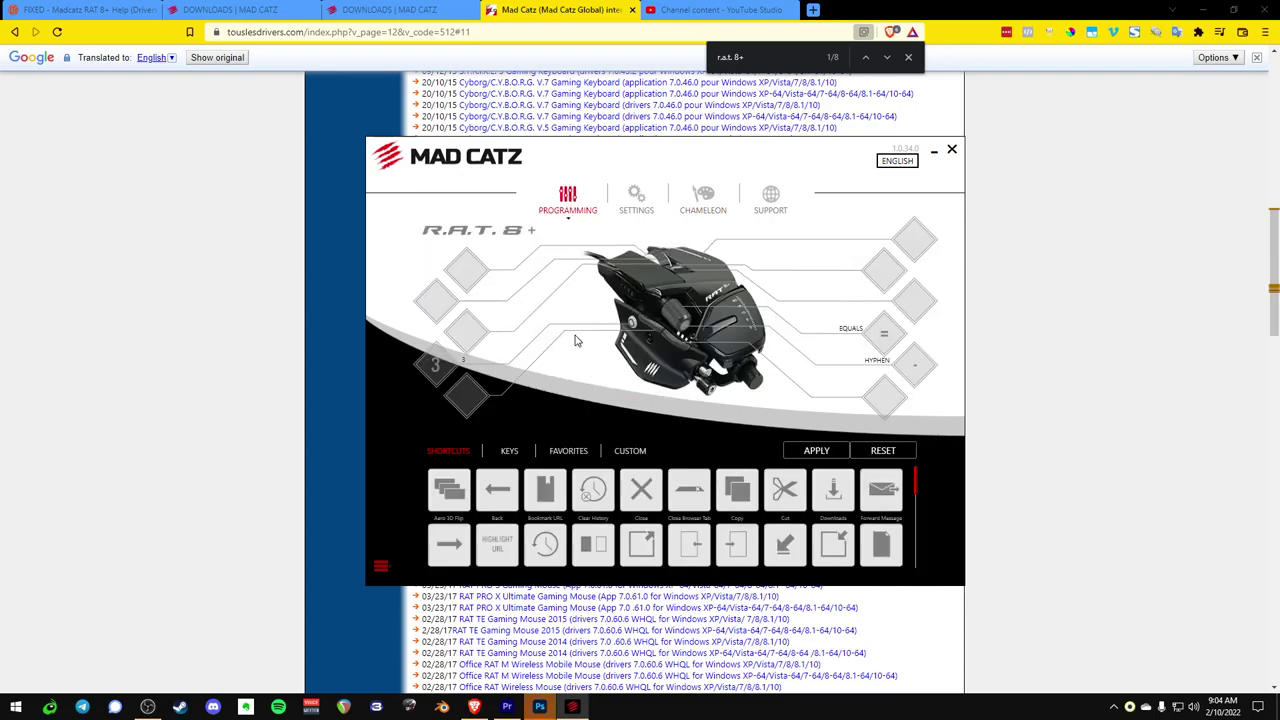
Try to open the older mouse software by searching Windows for "rat 7", and dismiss the Mad Catz setup window
key(super)
text(rat)
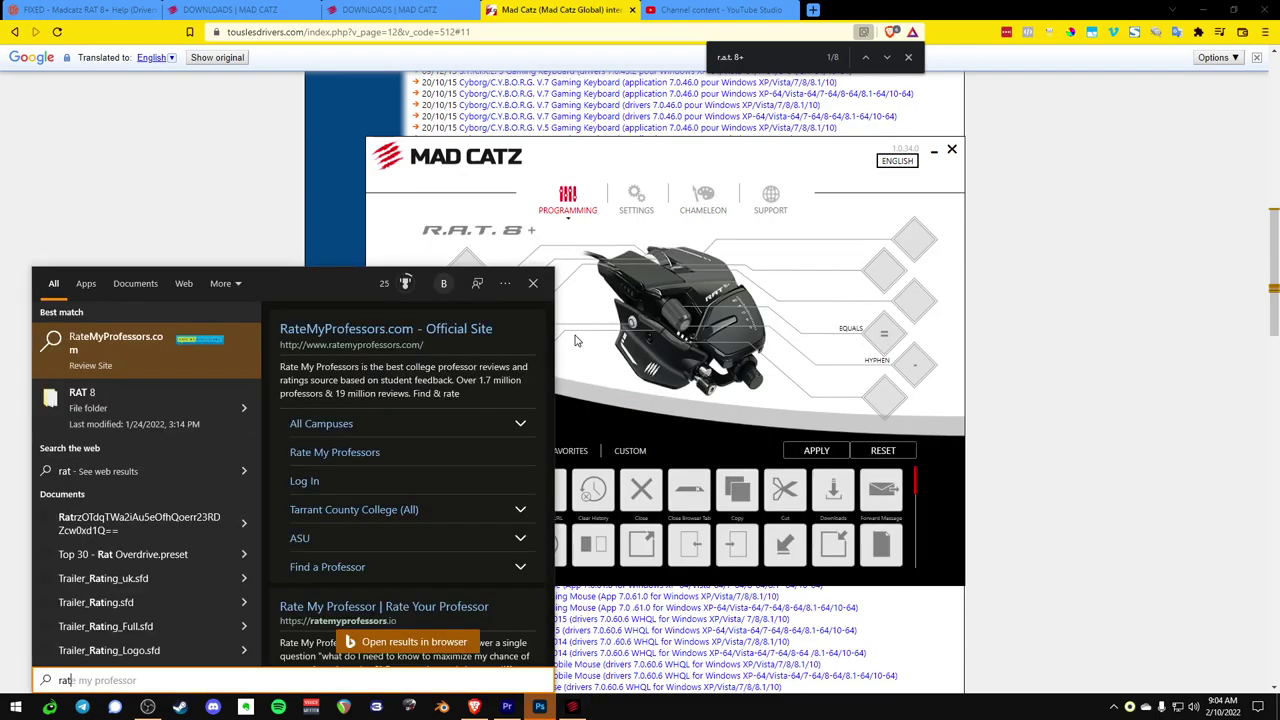
text( 7)
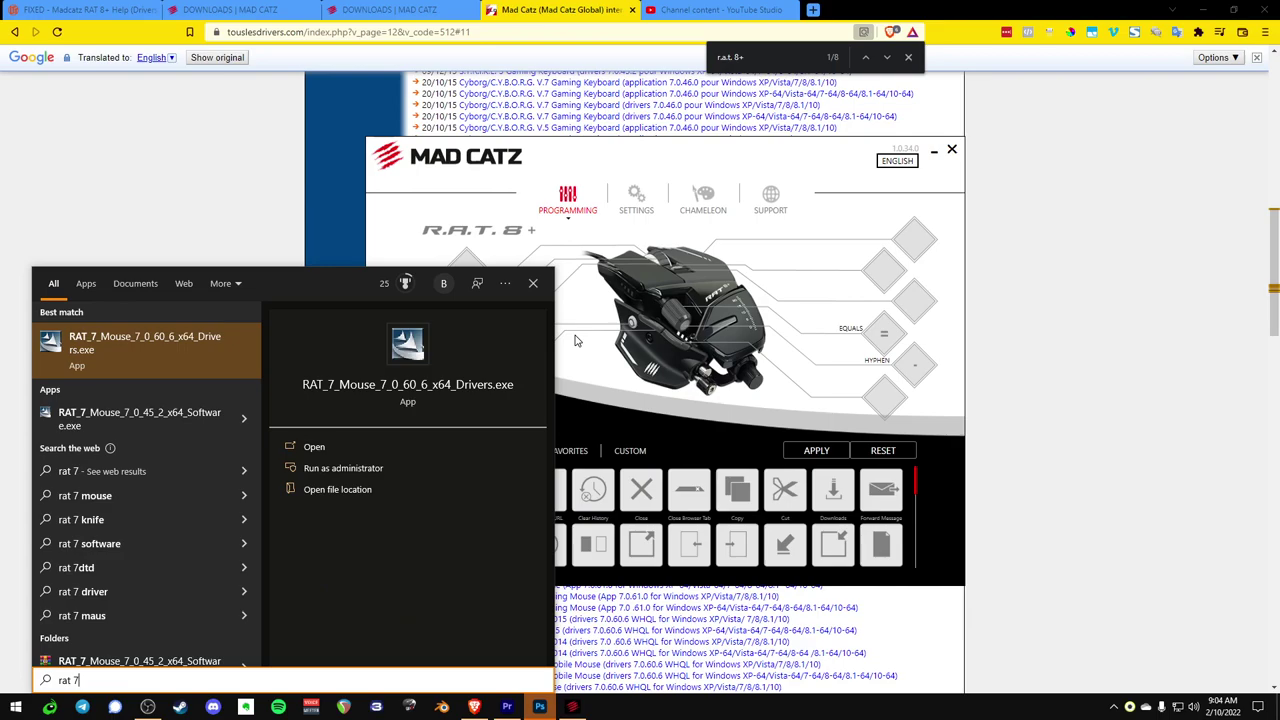
key(Down)
key(Return)
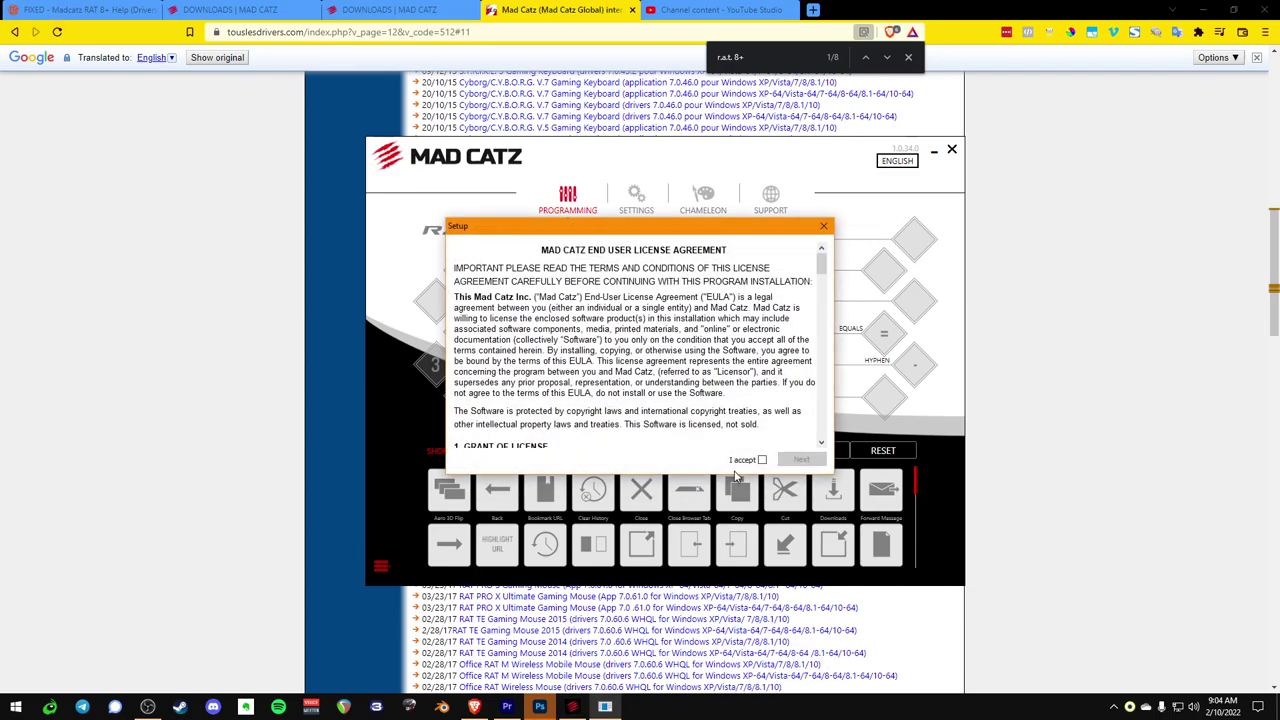
click(823, 225)
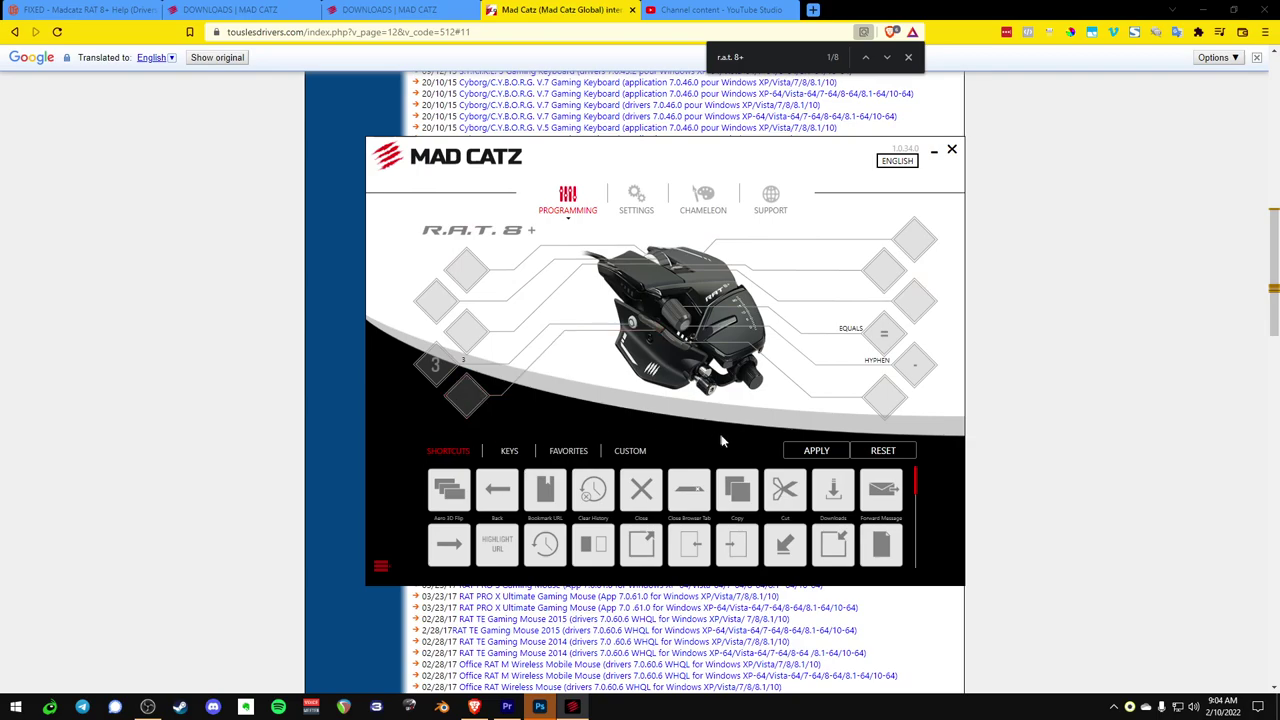
Examine the button assignments, the full list of Shortcuts commands and the Custom commands, and return to the Chameleon lighting page
scroll(660, 520, down, 2)
scroll(640, 528, up, 2)
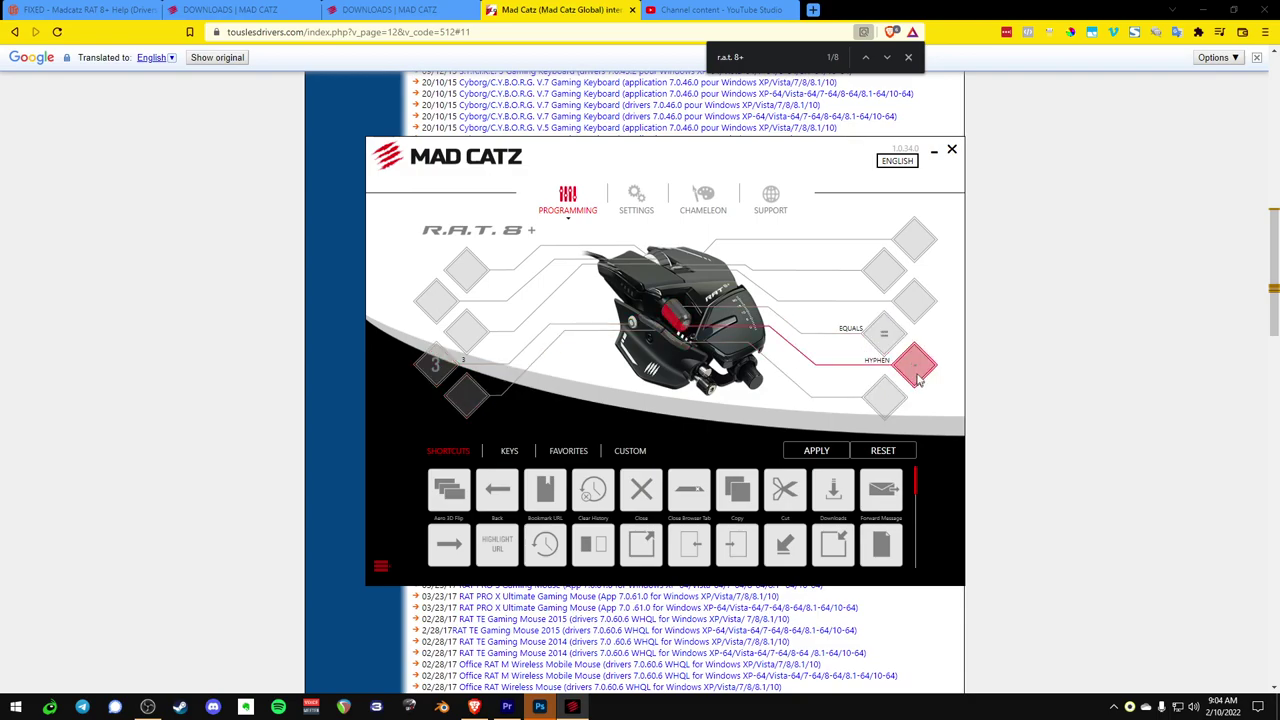
click(741, 414)
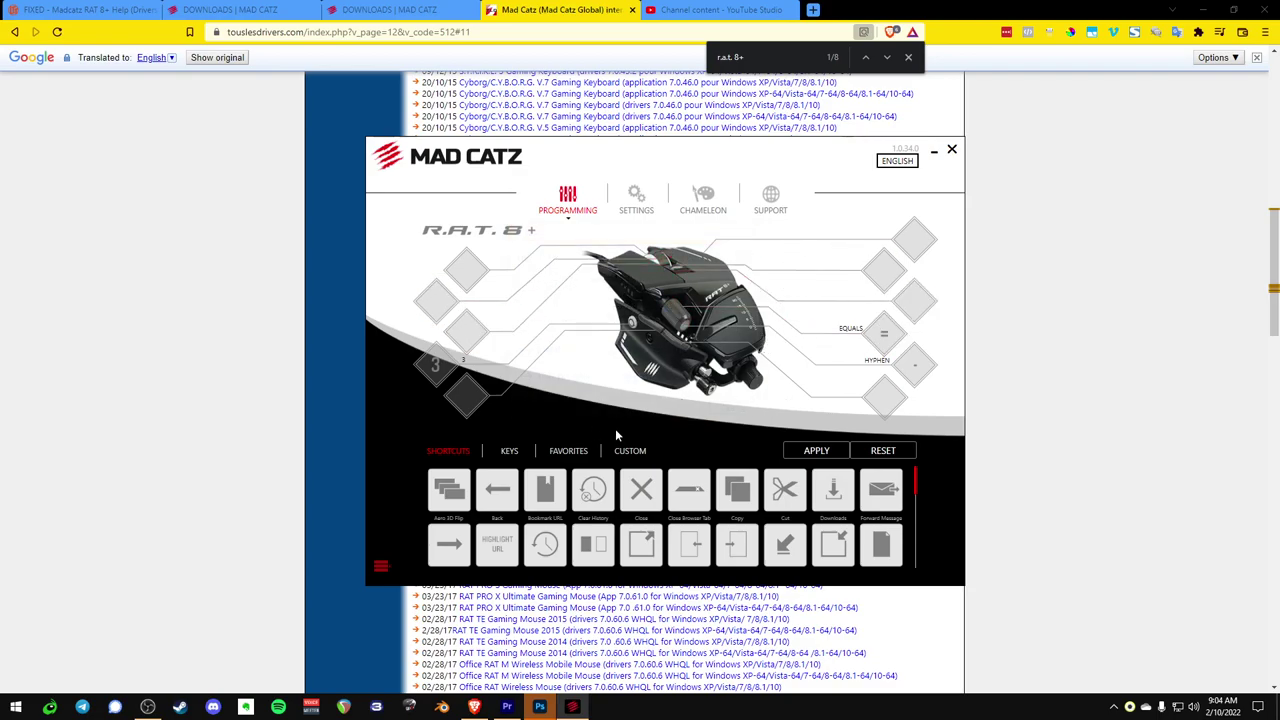
scroll(630, 520, down, 3)
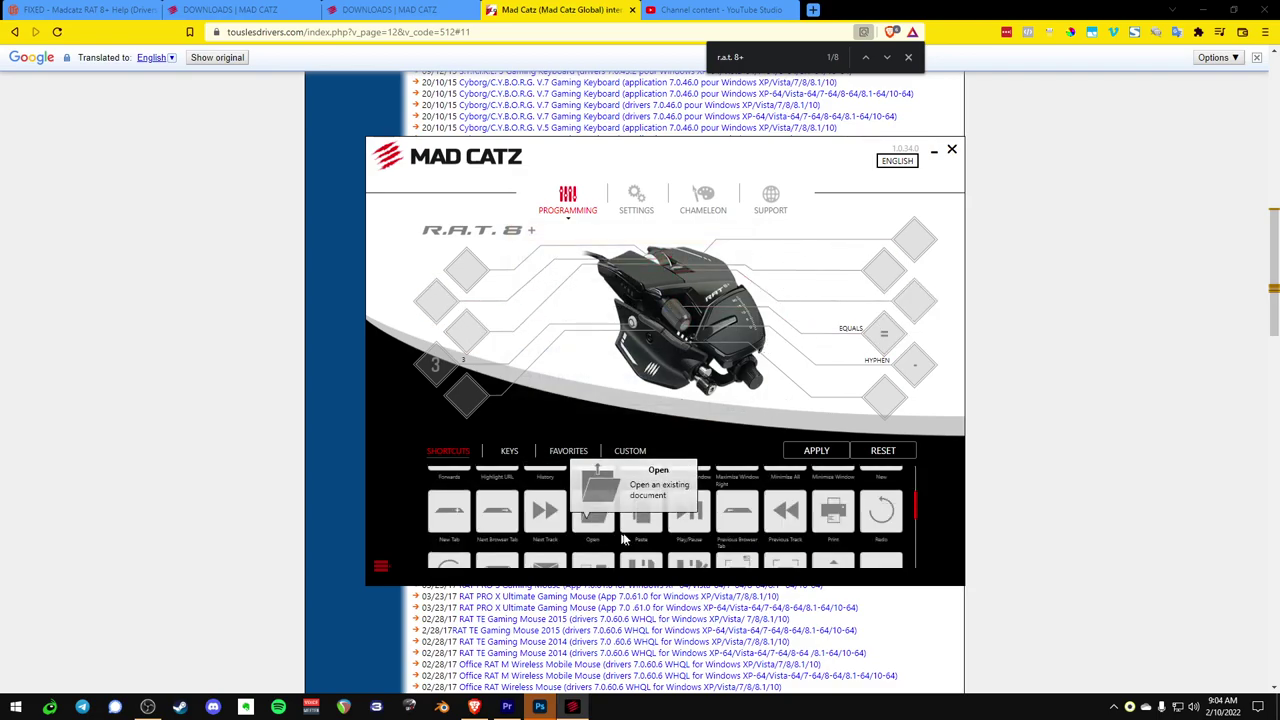
scroll(632, 530, down, 5)
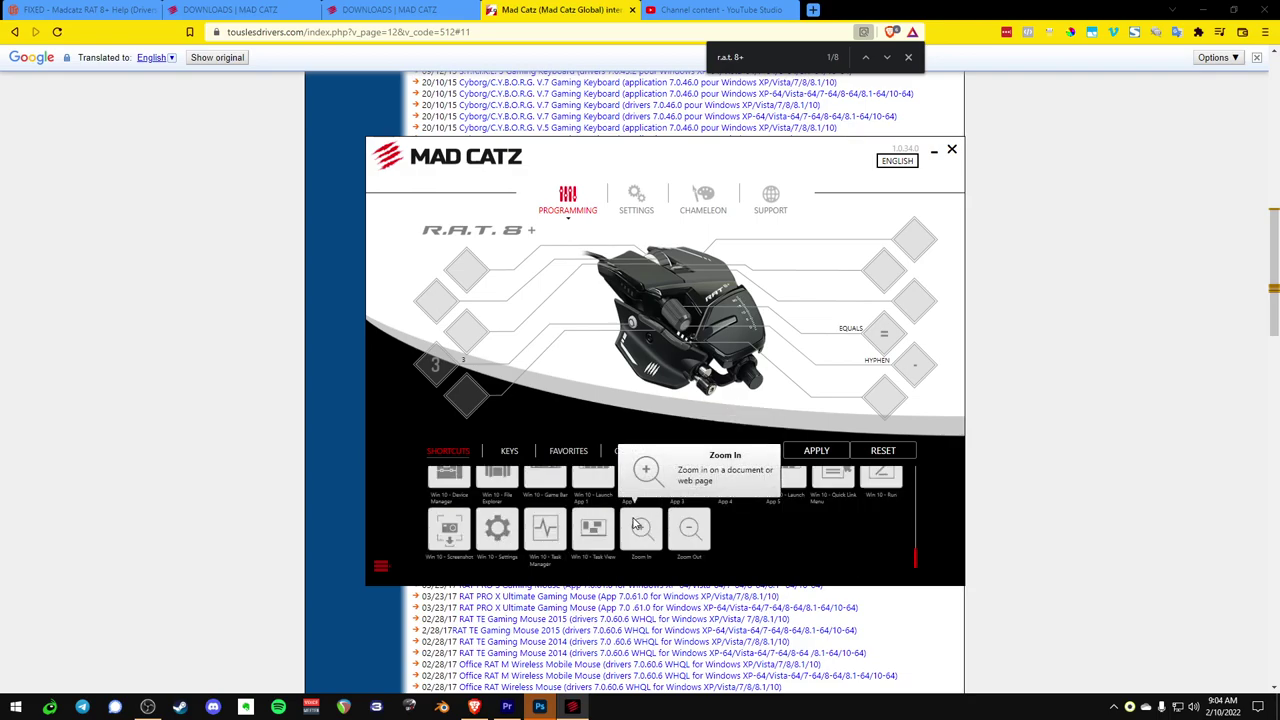
scroll(753, 566, down, 2)
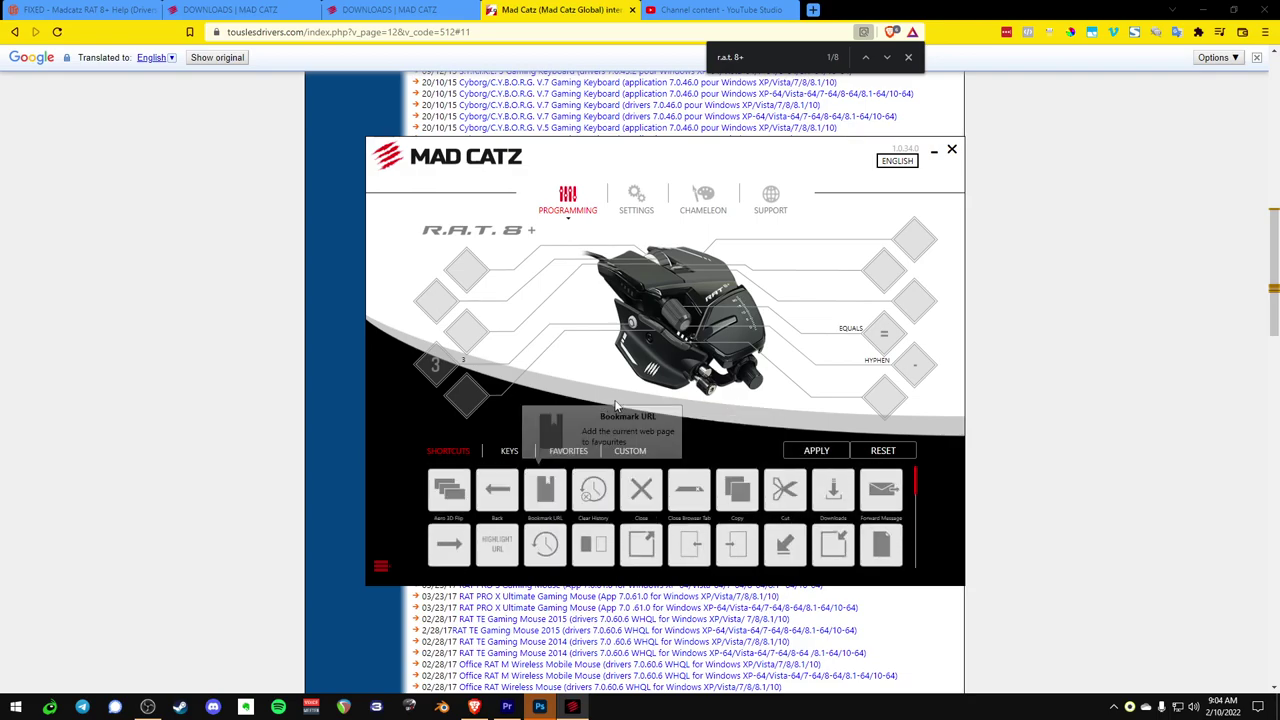
click(630, 451)
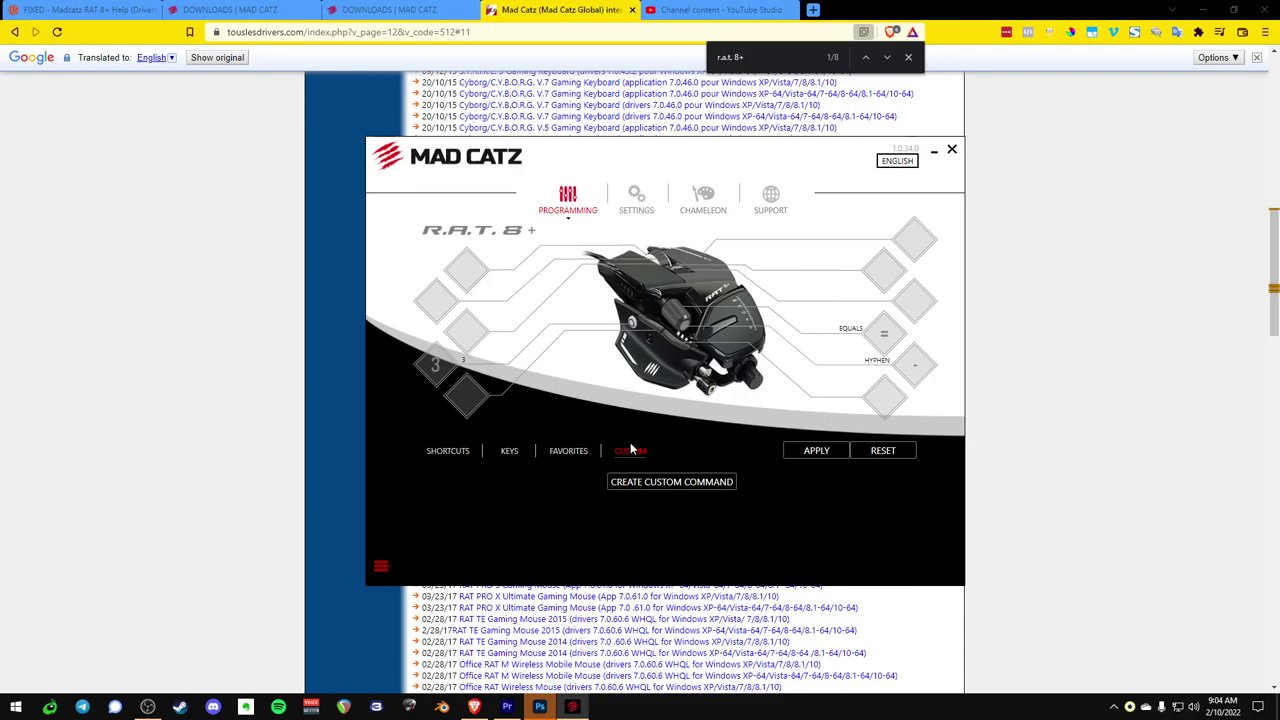
click(427, 451)
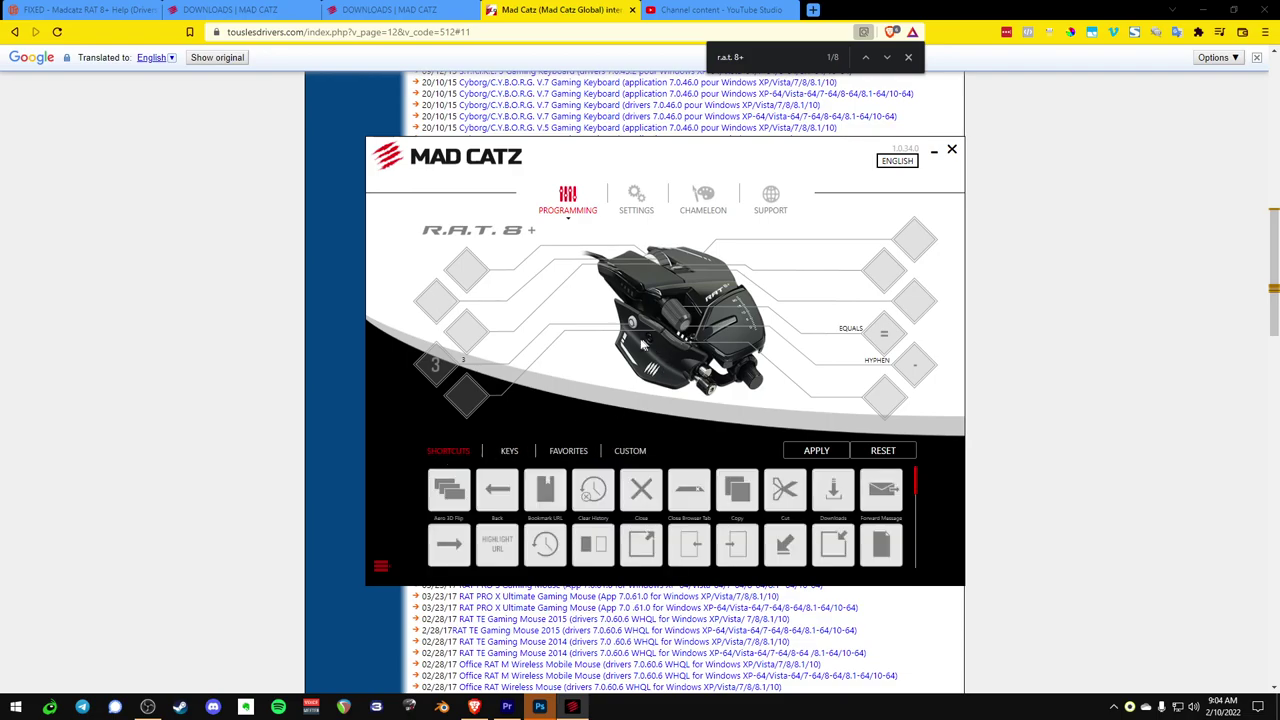
click(705, 193)
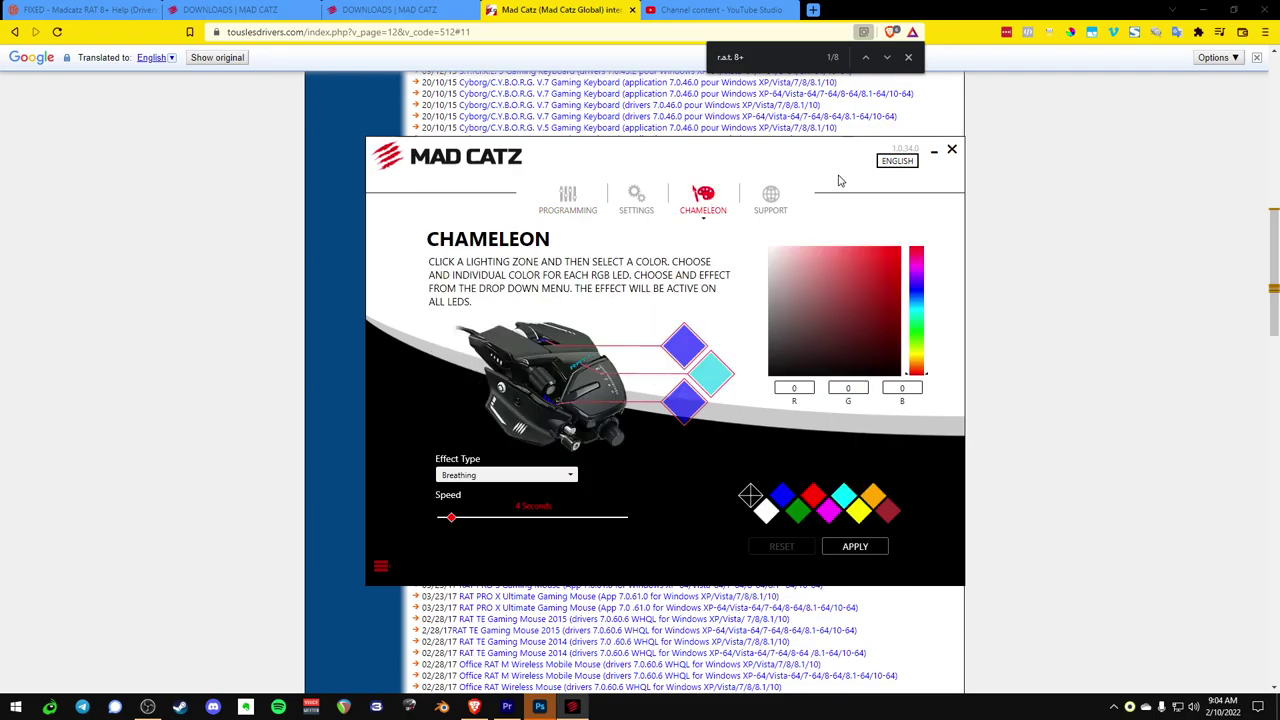